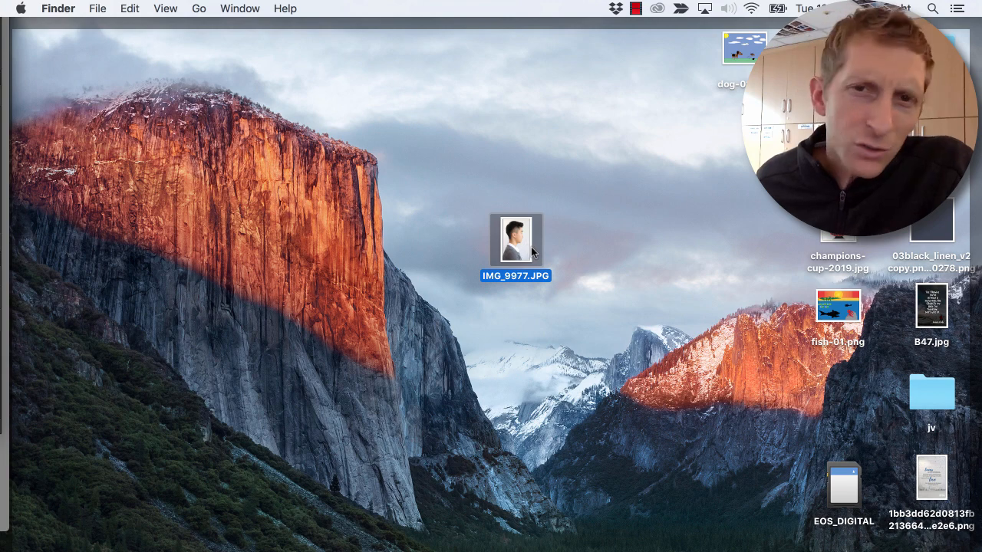
- Open IMG_9977.JPG from the desktop in Photoshop and activate the Magic Wand tool
left_click_drag(515, 239, 21, 359)
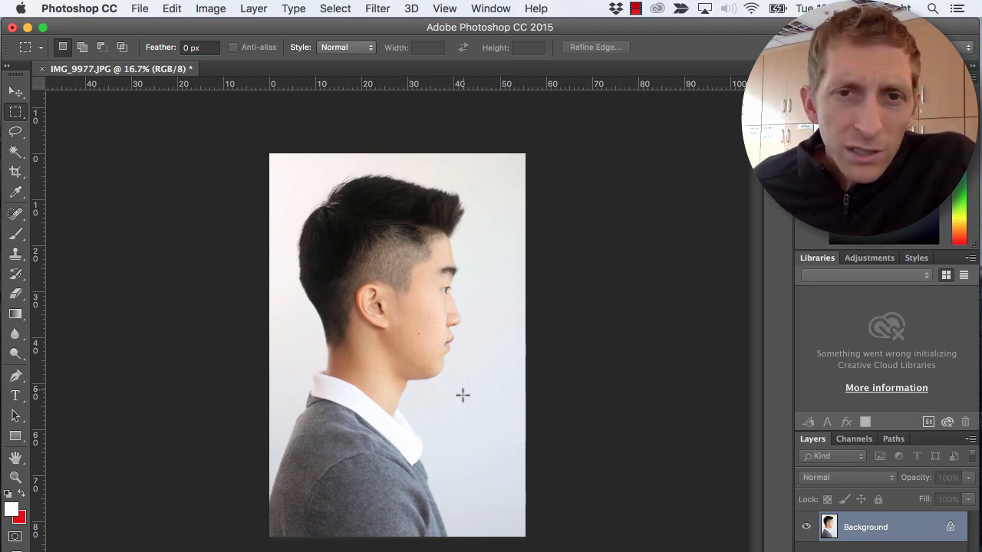
left_click(16, 152)
left_click(18, 154)
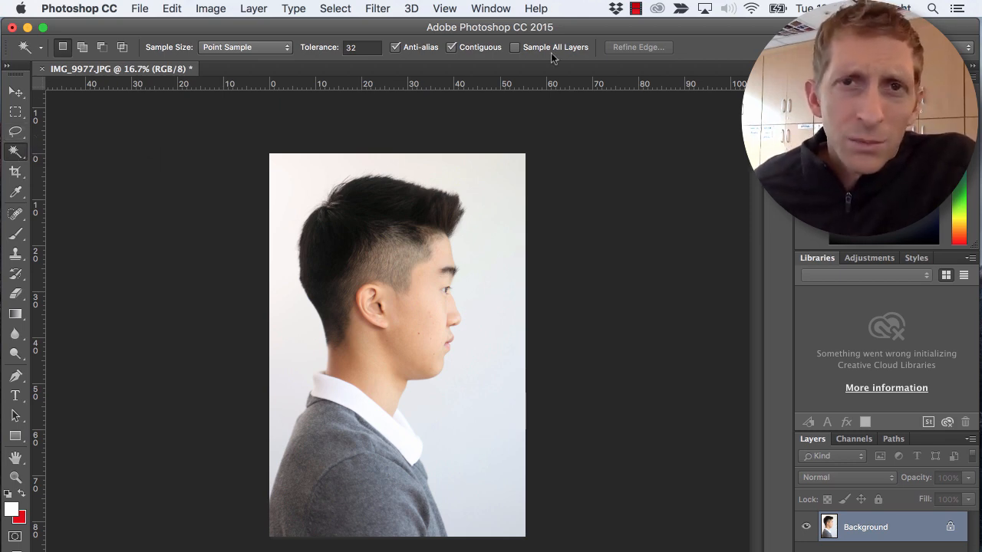
left_click(489, 9)
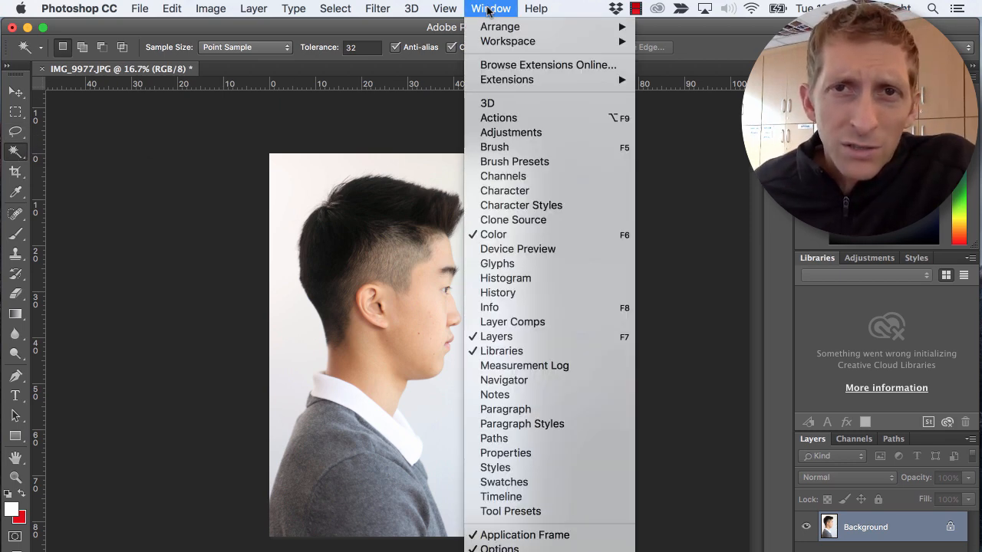
mouse_move(500, 29)
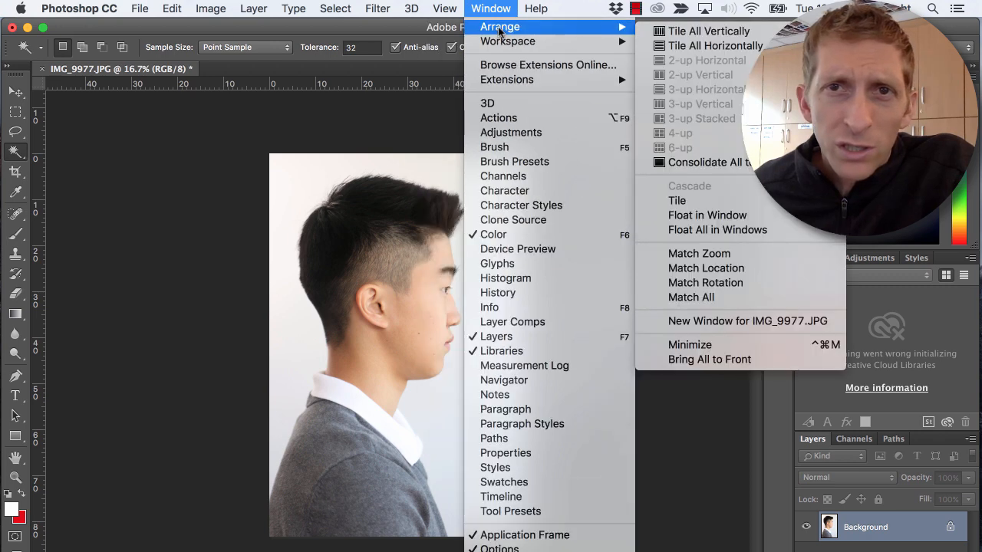
left_click(670, 32)
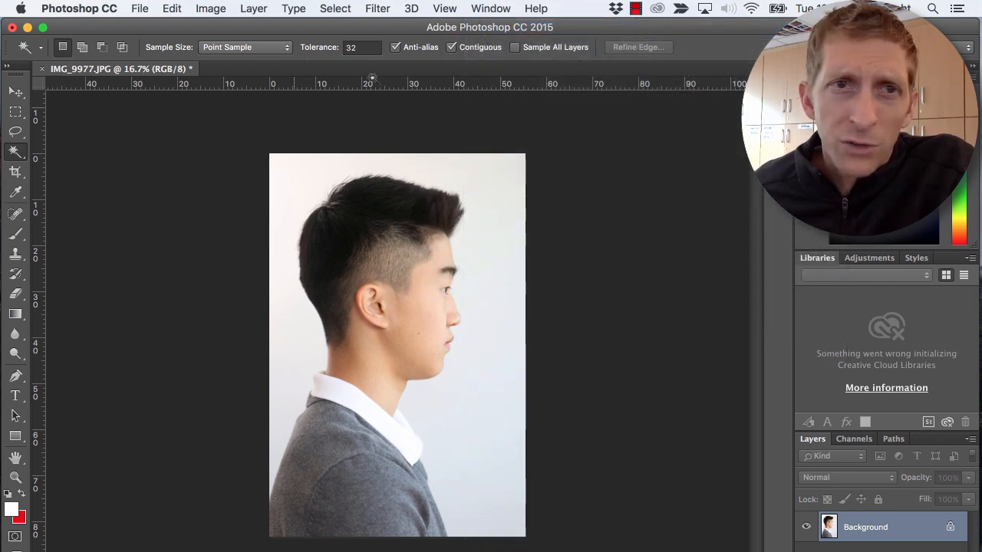
left_click(491, 9)
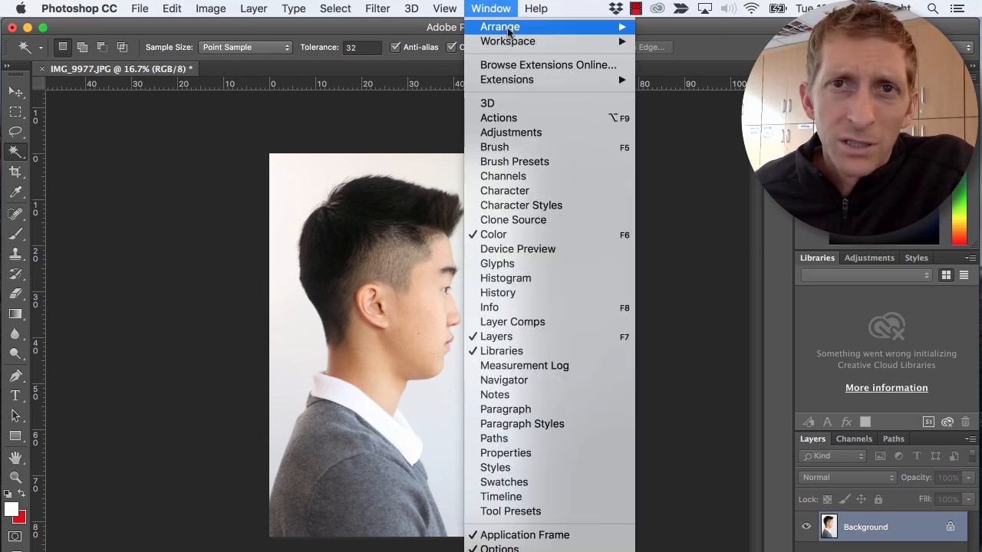
mouse_move(541, 29)
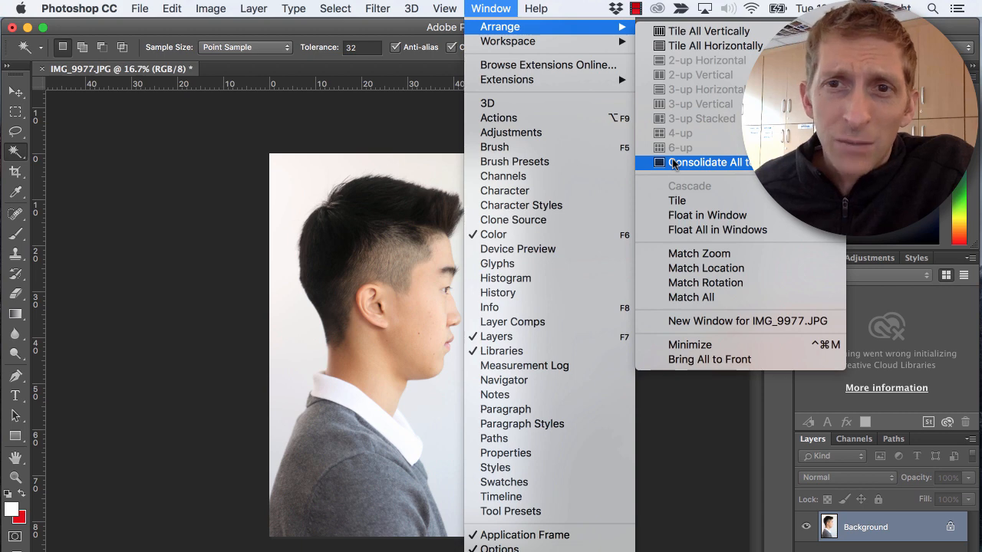
left_click(614, 11)
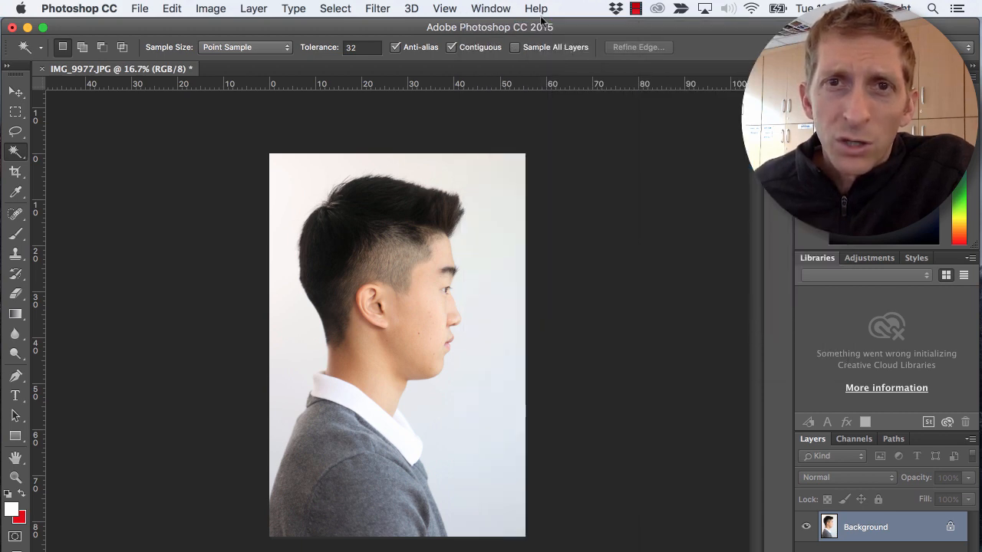
- Switch the workspace to Photography and back to Essentials (Default)
left_click(490, 11)
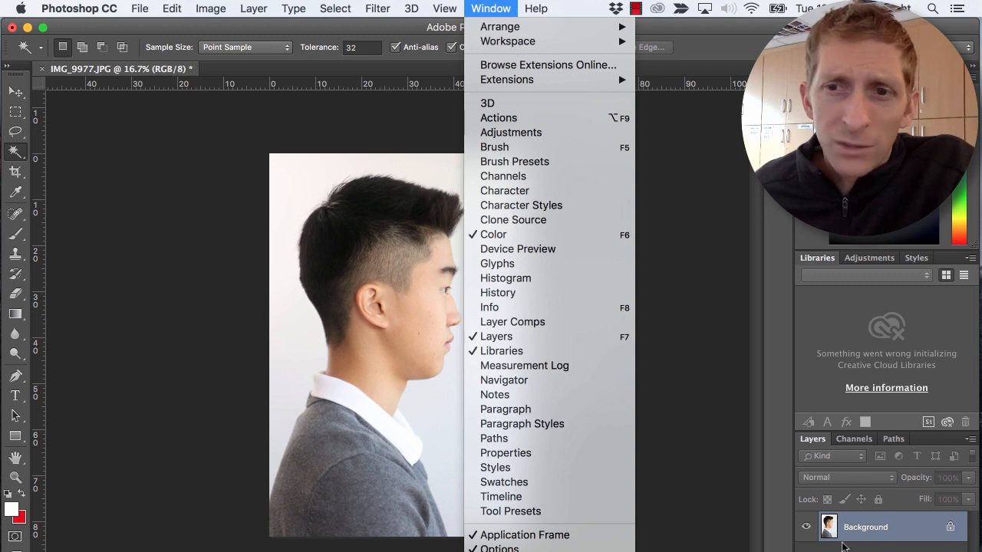
mouse_move(554, 46)
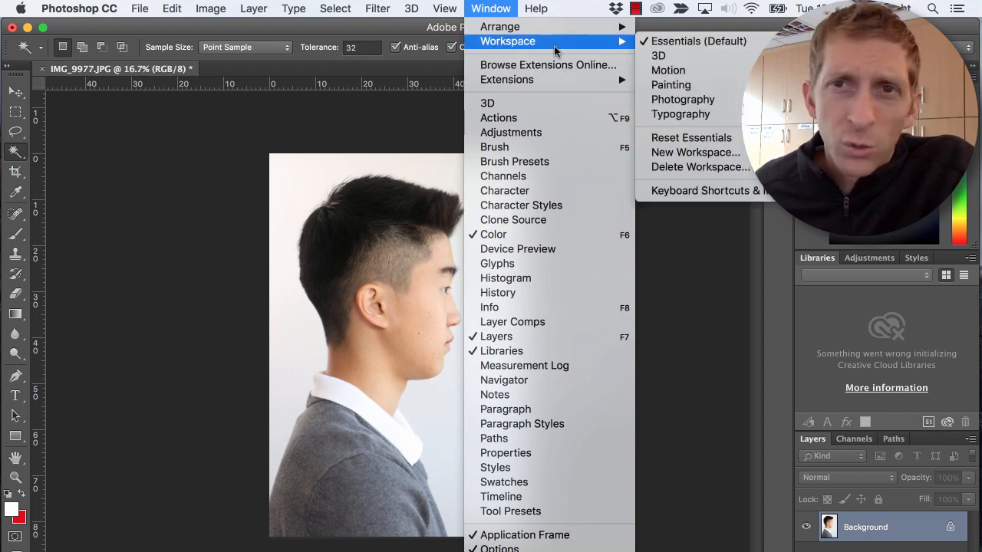
left_click(690, 100)
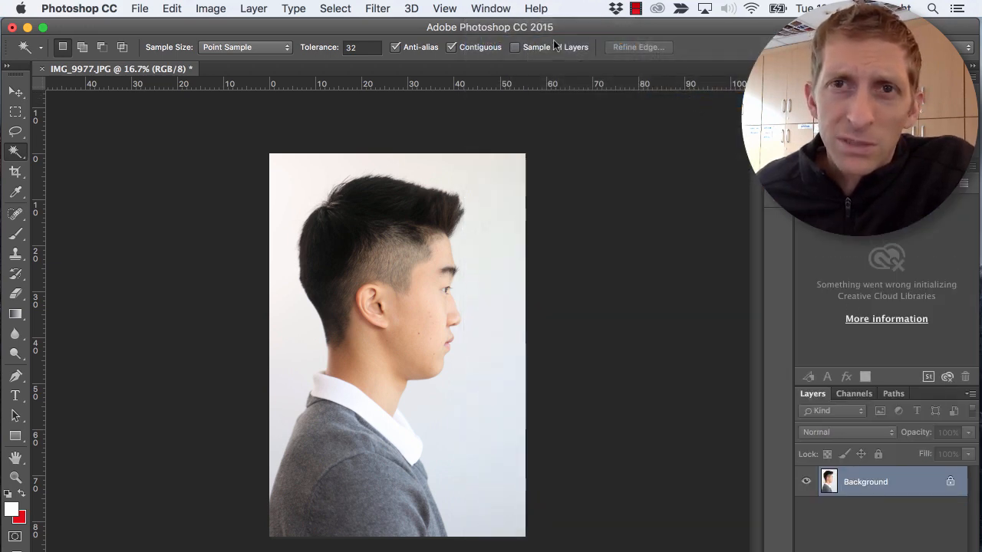
left_click(490, 8)
mouse_move(581, 42)
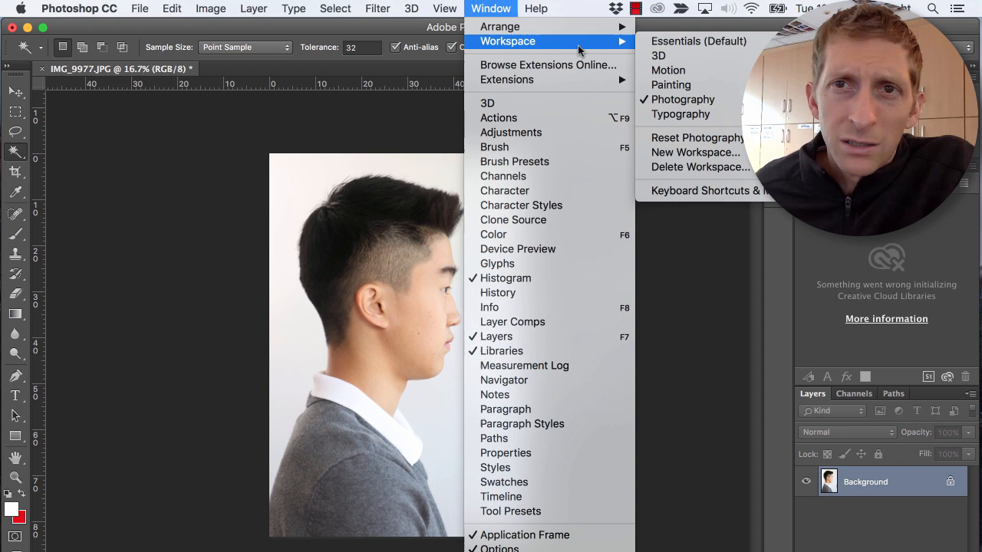
left_click(690, 43)
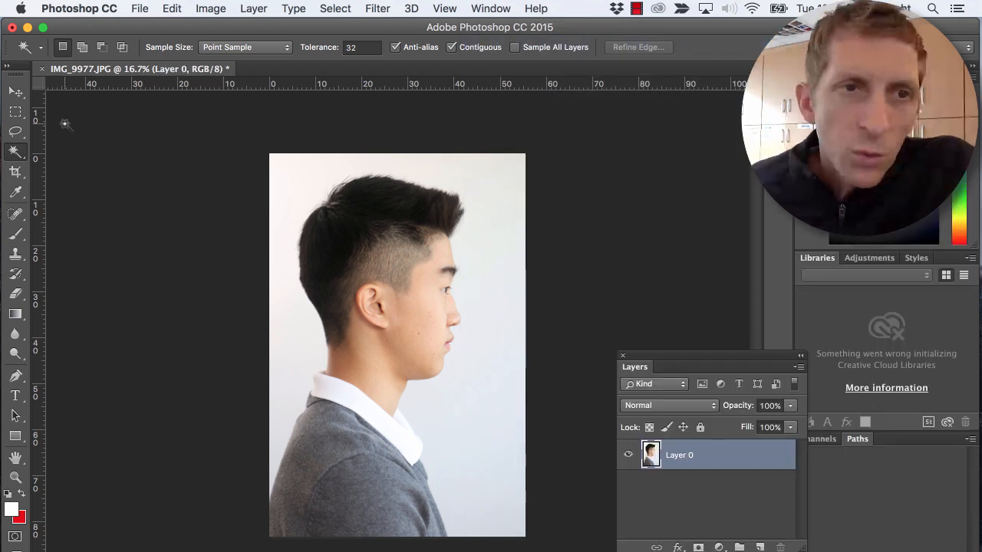
- Outline a freehand area over the hair and down to the ear with the Lasso tool and delete it
left_click(16, 134)
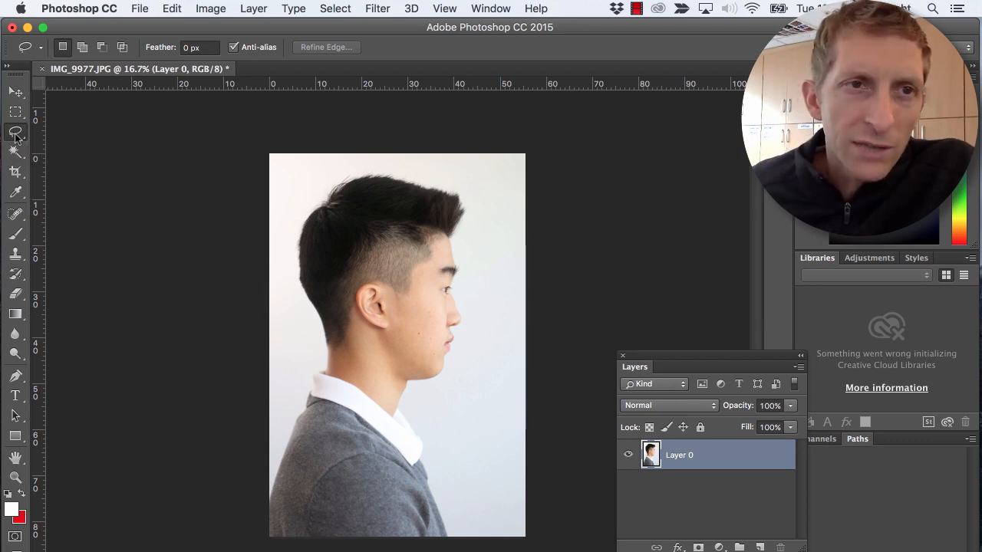
left_click(15, 133)
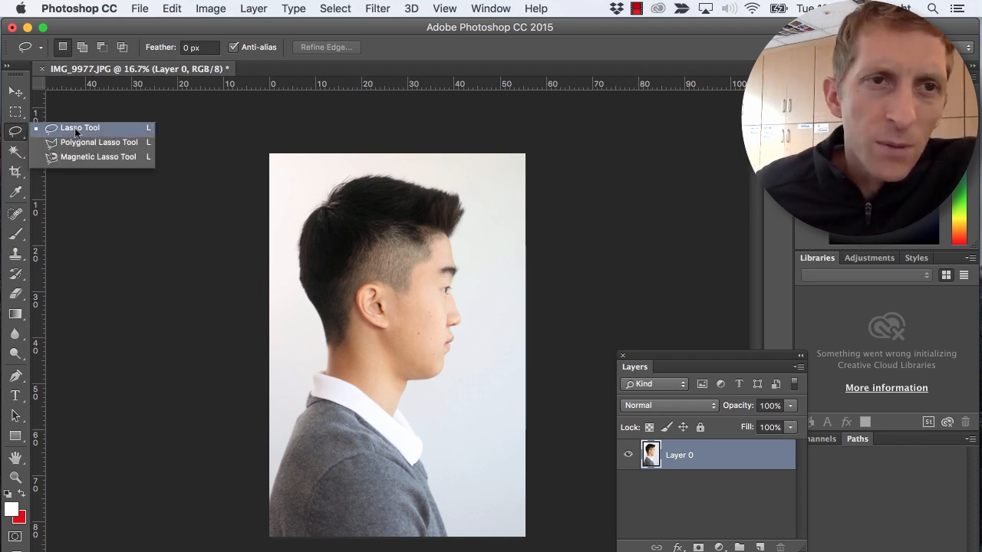
left_click(256, 213)
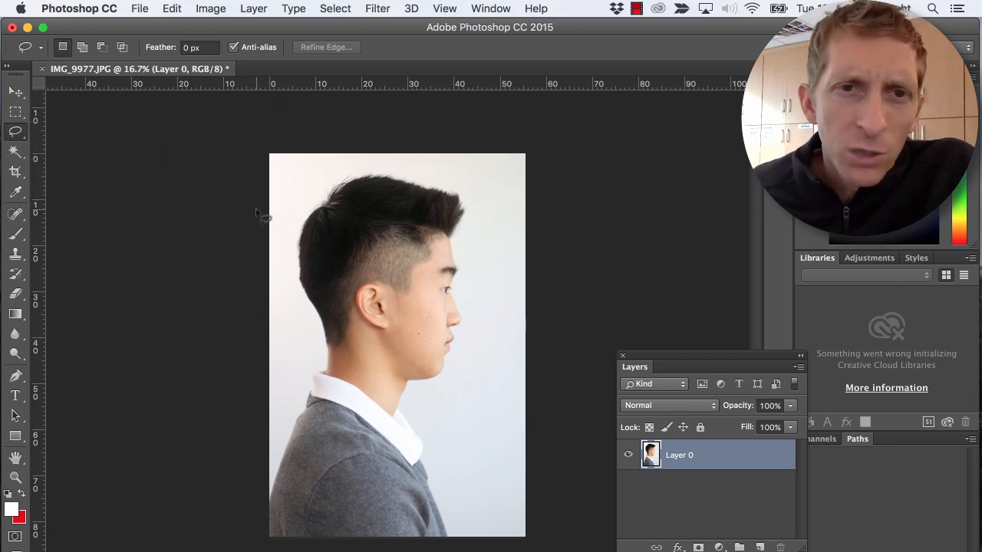
mouse_move(289, 199)
left_mouse_down()
mouse_move(362, 174)
mouse_move(405, 189)
mouse_move(389, 309)
left_mouse_up()
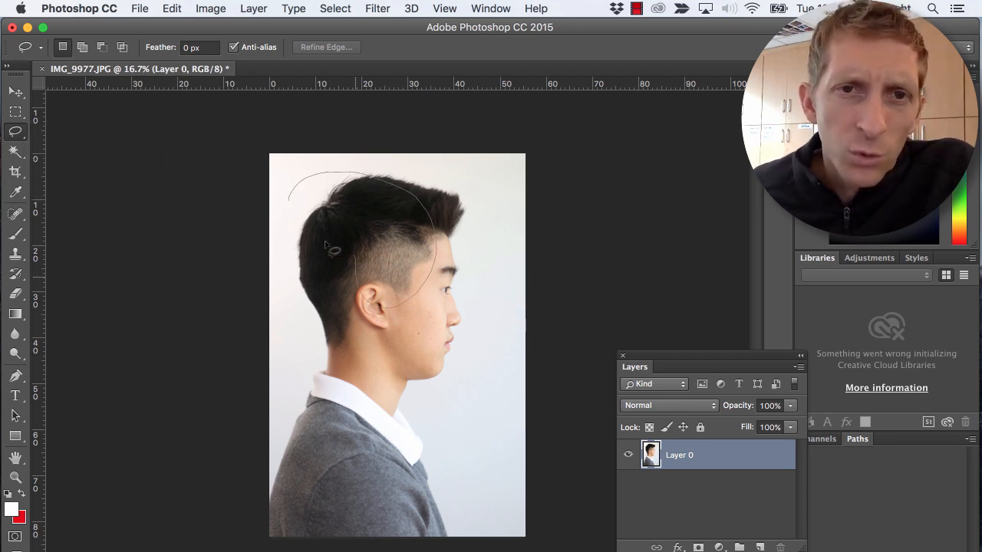
left_click_drag(328, 245, 288, 208)
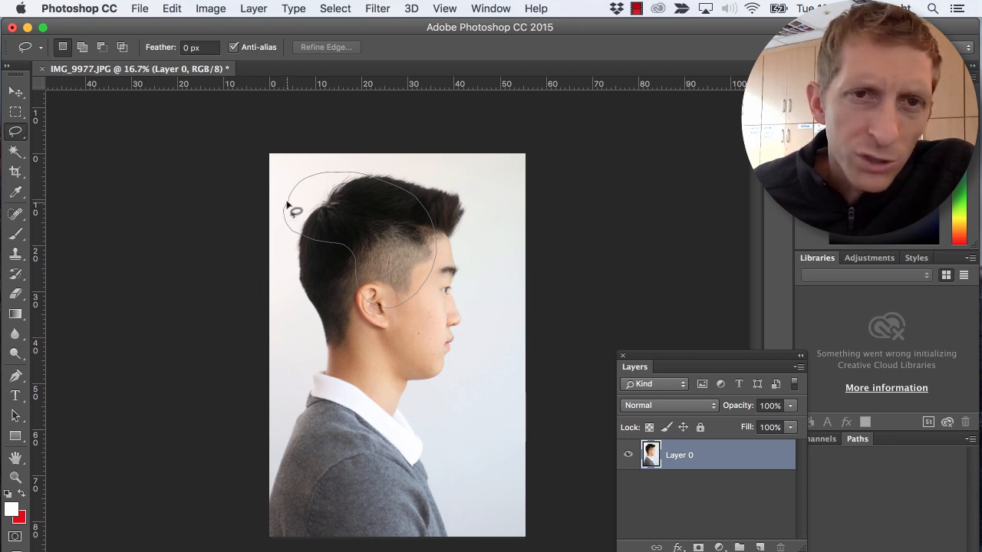
left_click_drag(289, 202, 285, 209)
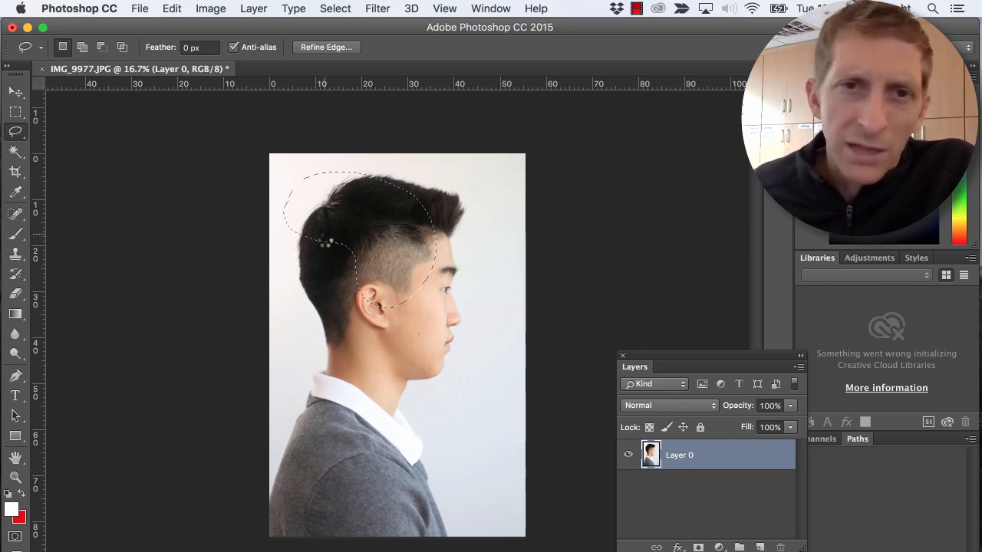
key("Delete")
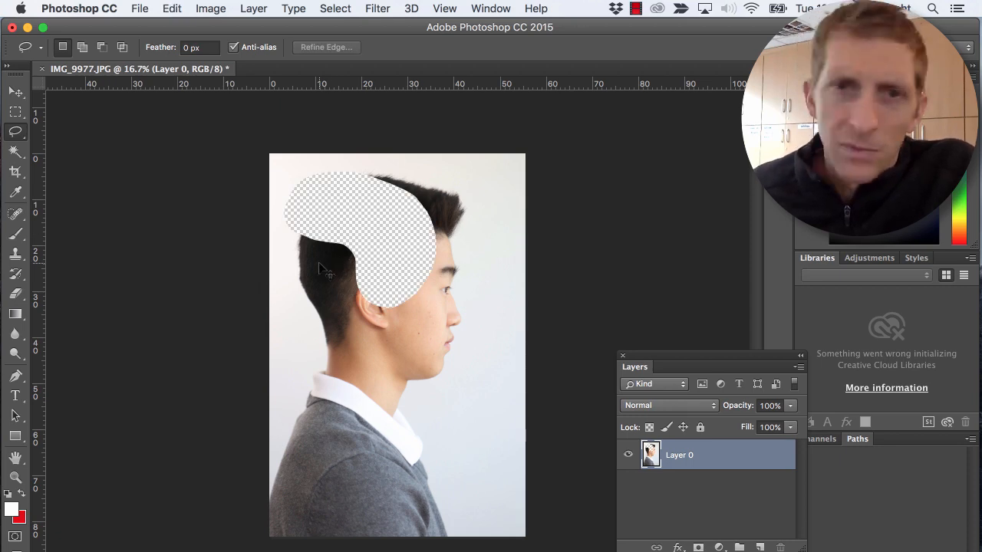
- Undo the deletion of the freehand area and clear the selection
key("super+z")
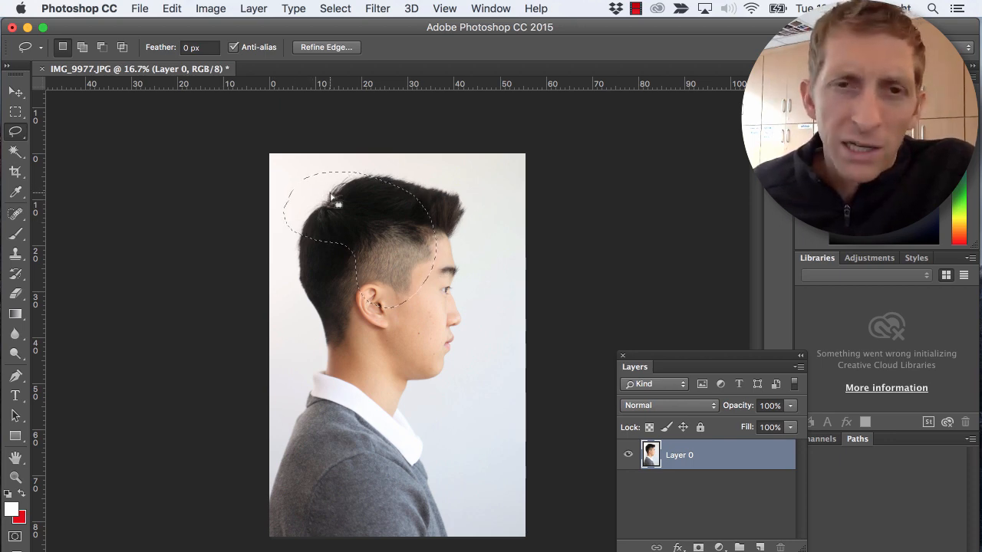
key("super+d")
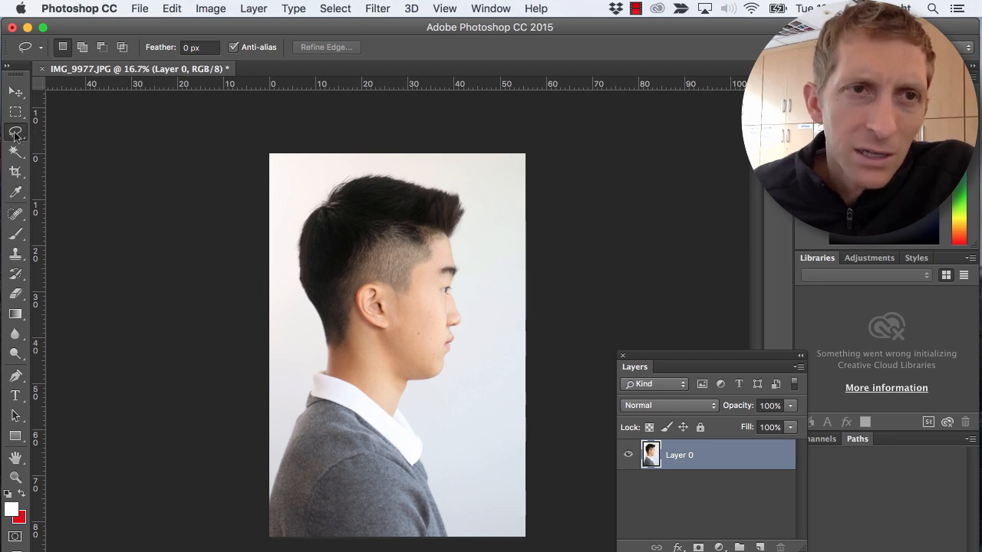
- Outline the head with a straight-sided Polygonal Lasso selection from the hair around the face and neck, and remove the selected area
left_click_drag(15, 135, 74, 143)
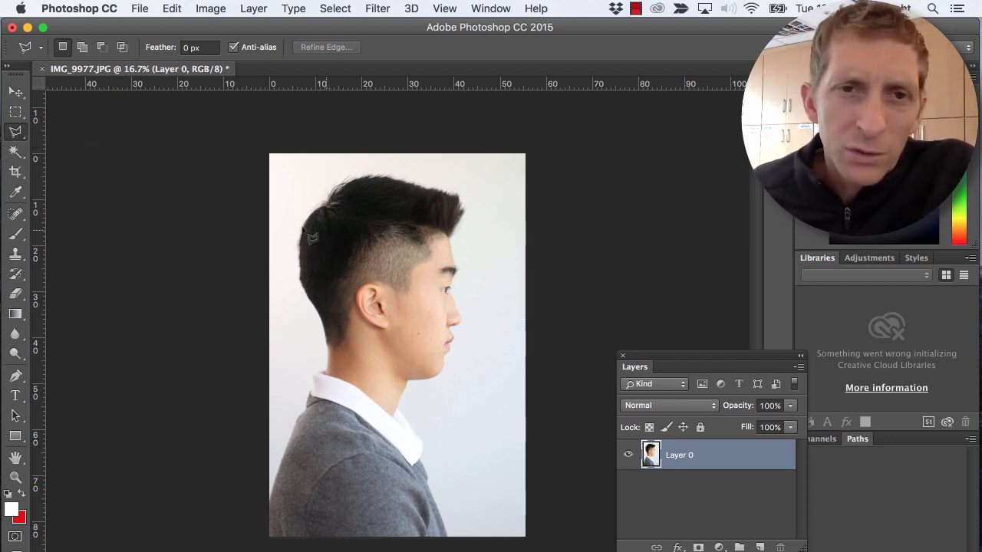
left_click(329, 198)
left_click(364, 166)
left_click(484, 171)
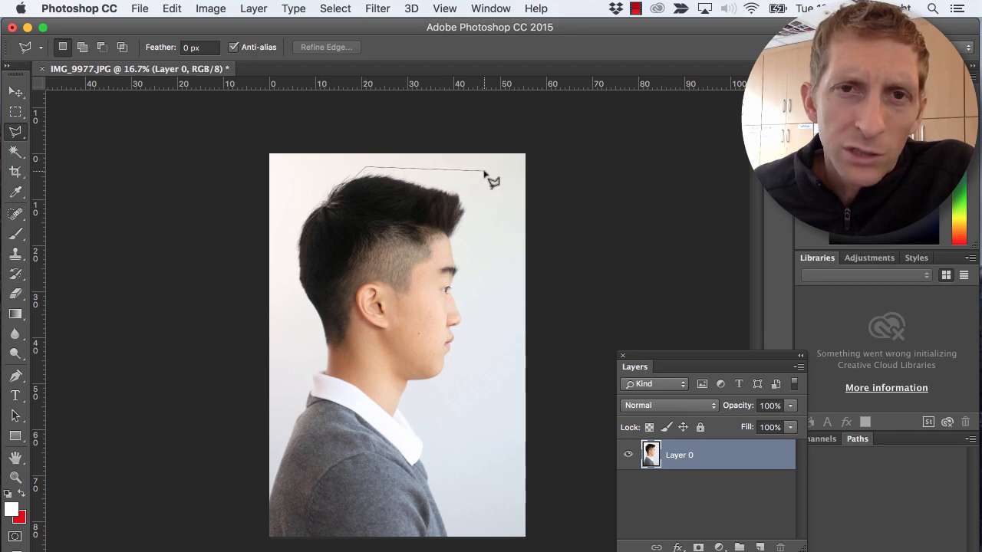
left_click(506, 333)
left_click(394, 407)
left_click(278, 314)
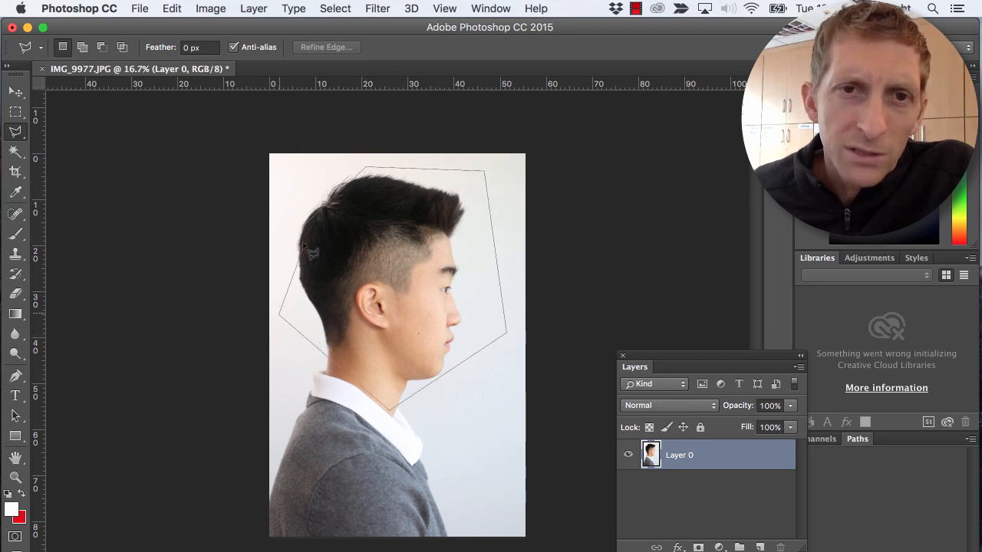
left_click(302, 227)
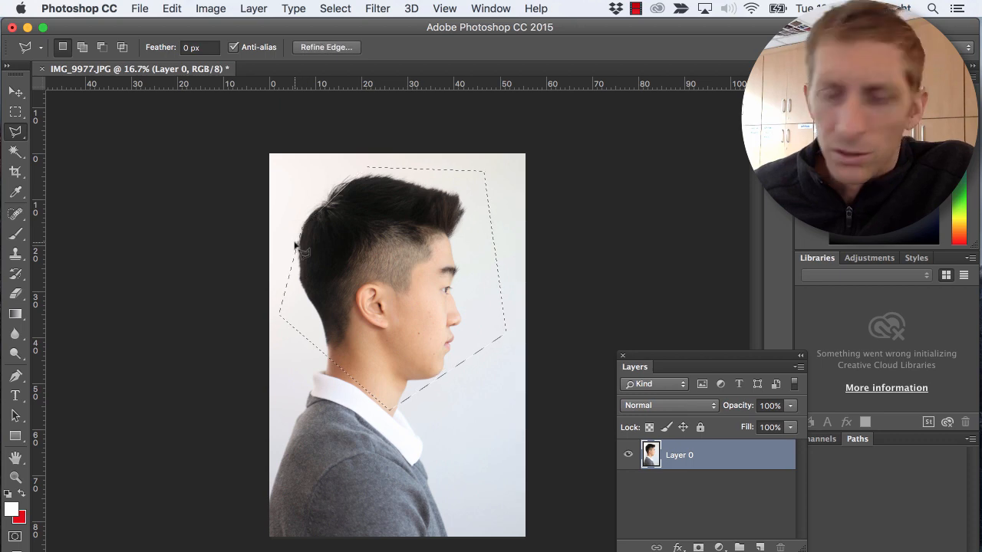
key("super+c")
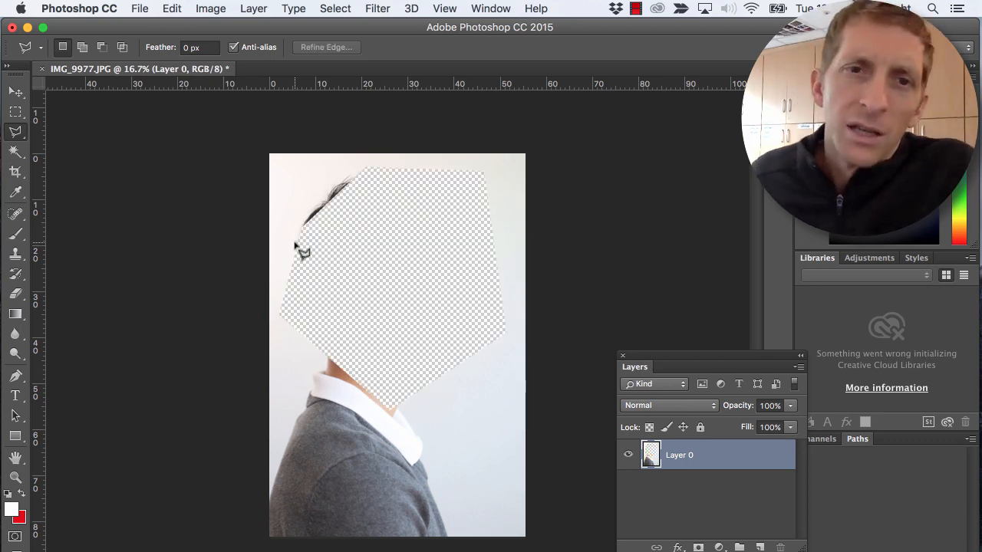
- Undo the removal of the head area and clear the polygonal selection
key("super+z")
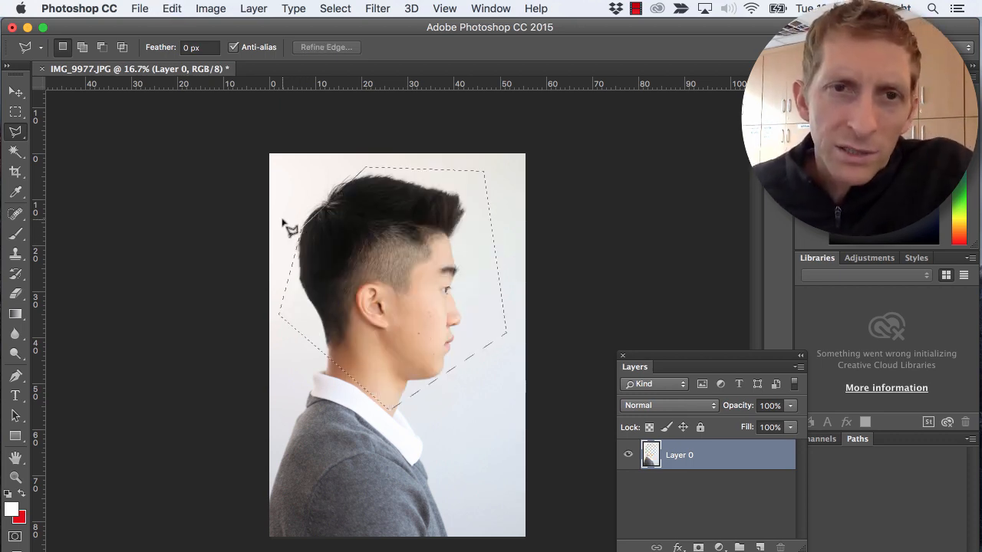
key("super+d")
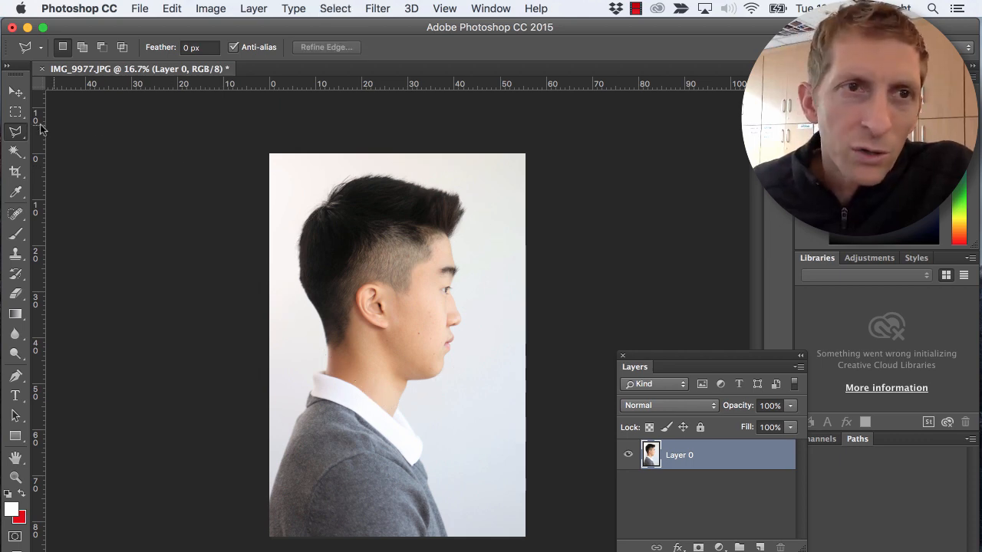
- Trace the head's outline with the Magnetic Lasso tool from the top of the hair down the front of the face to the chin
left_click_drag(15, 132, 57, 162)
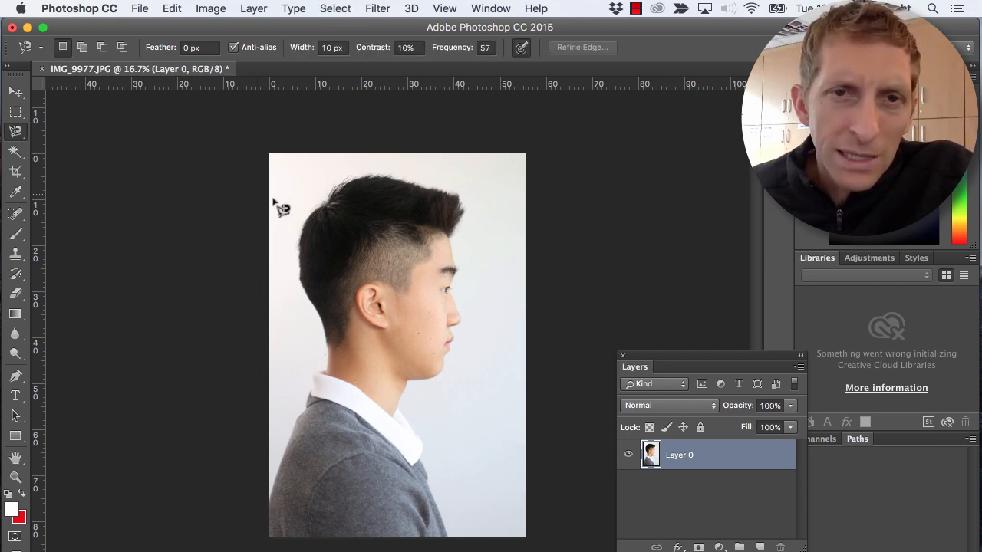
left_click(370, 176)
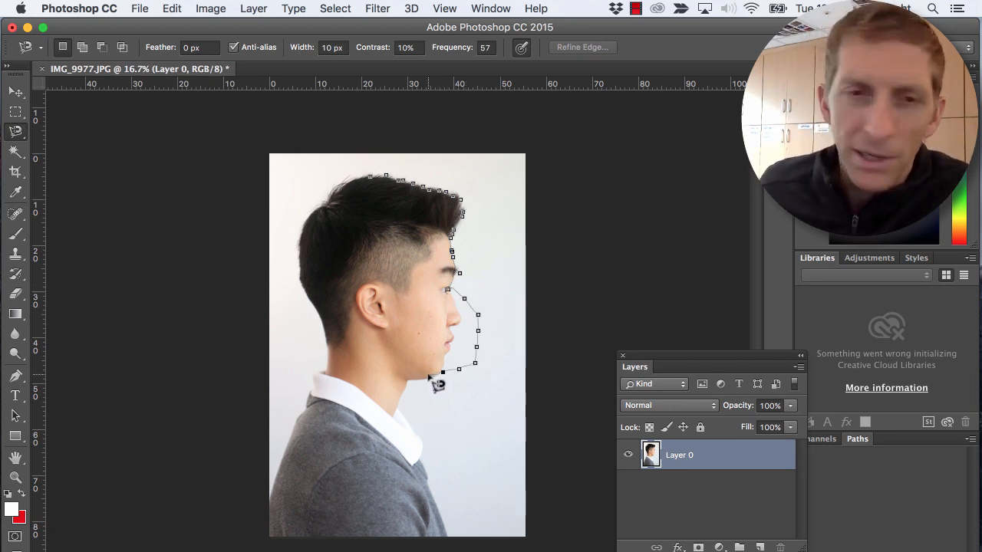
- Remove the stray Magnetic Lasso anchor points that ran off the face between the nose and the chin
key("BackSpace")
key("BackSpace")
key("BackSpace")
key("BackSpace")
key("BackSpace")
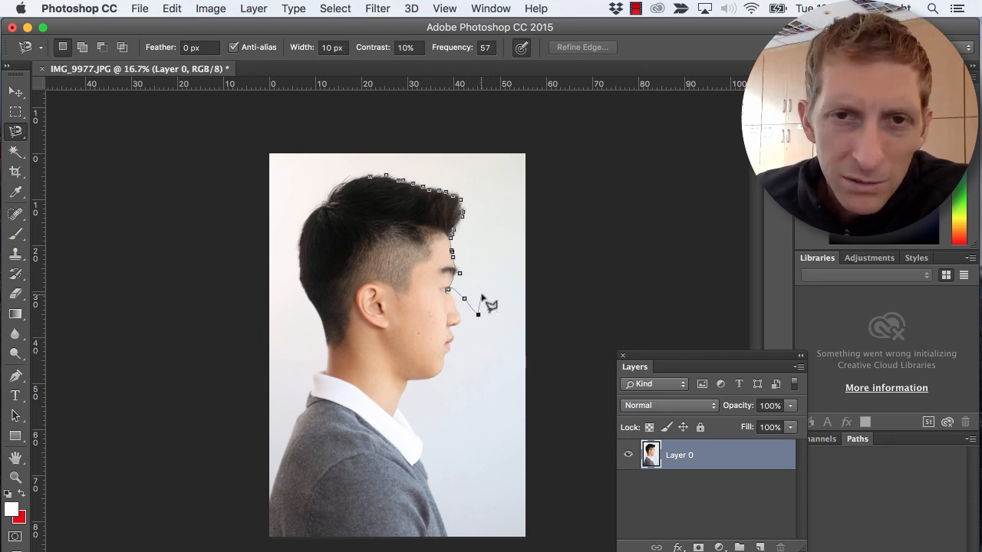
key("BackSpace")
key("BackSpace")
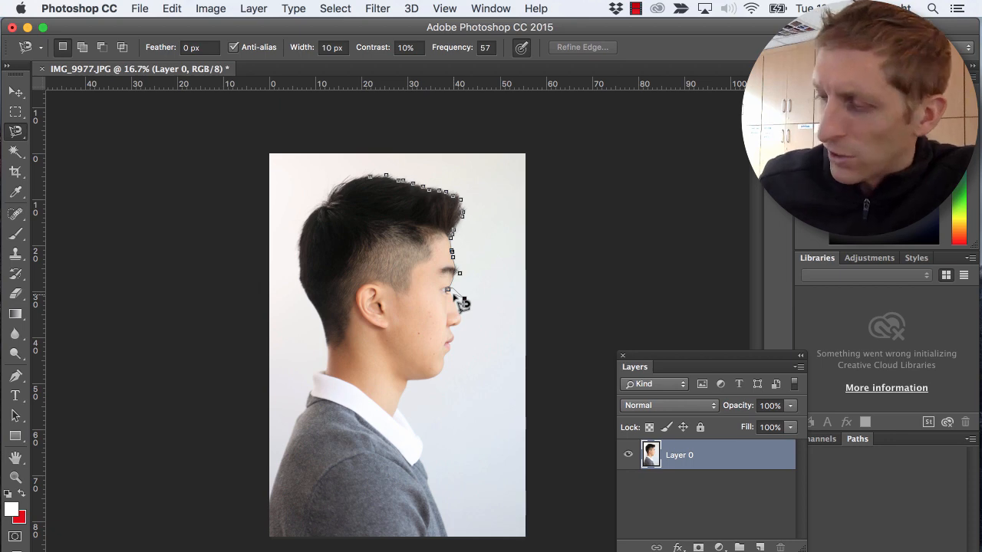
- Remove the remaining misplaced anchor points around the eye and eyebrow, and retrace the face profile closely down to the chin
left_click(453, 295, "super")
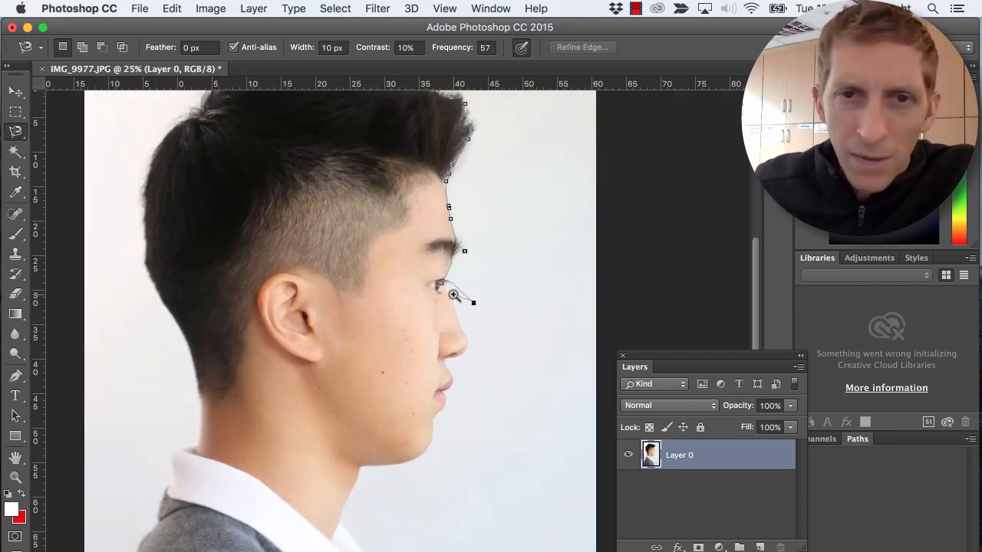
left_click(453, 294, "super")
left_click(454, 295, "super")
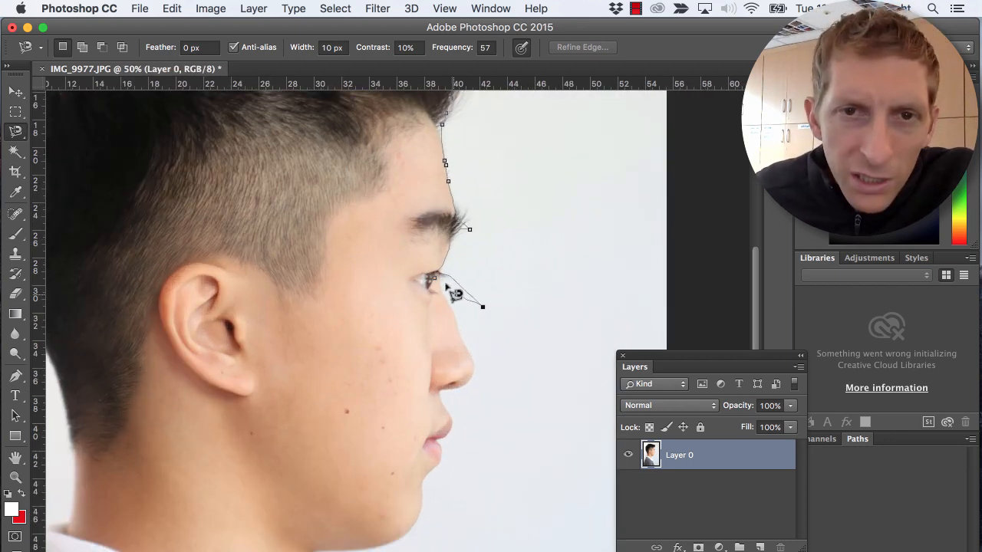
left_click(447, 309)
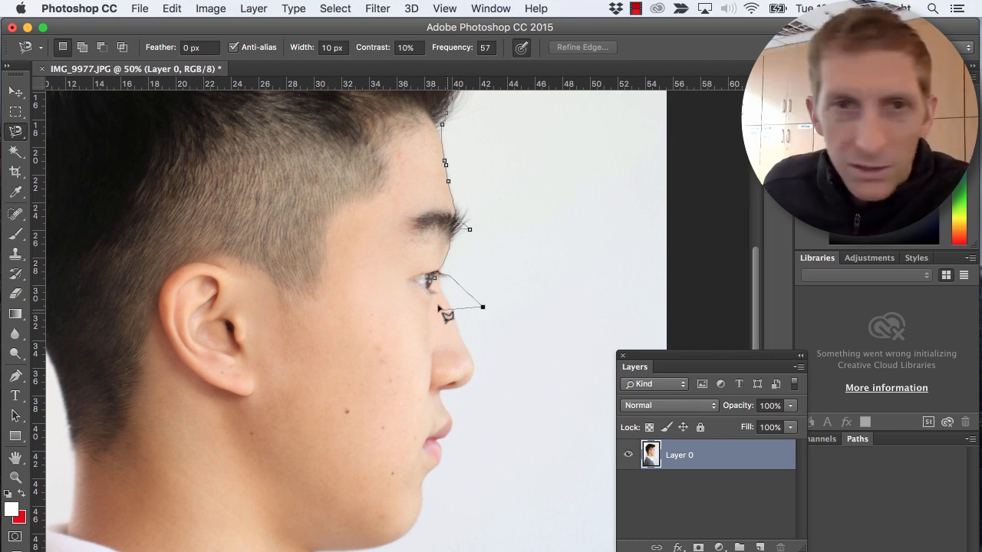
key("BackSpace")
key("BackSpace")
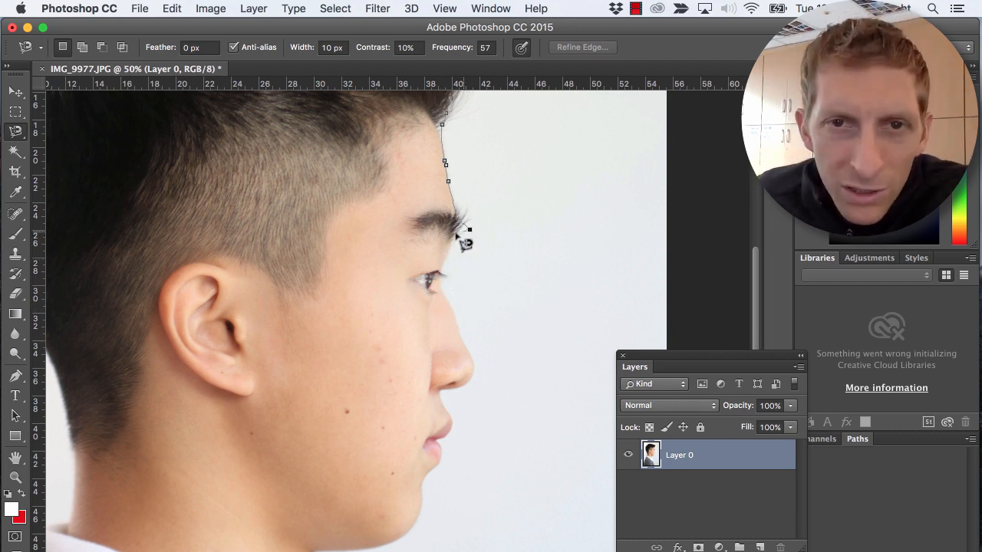
key("BackSpace")
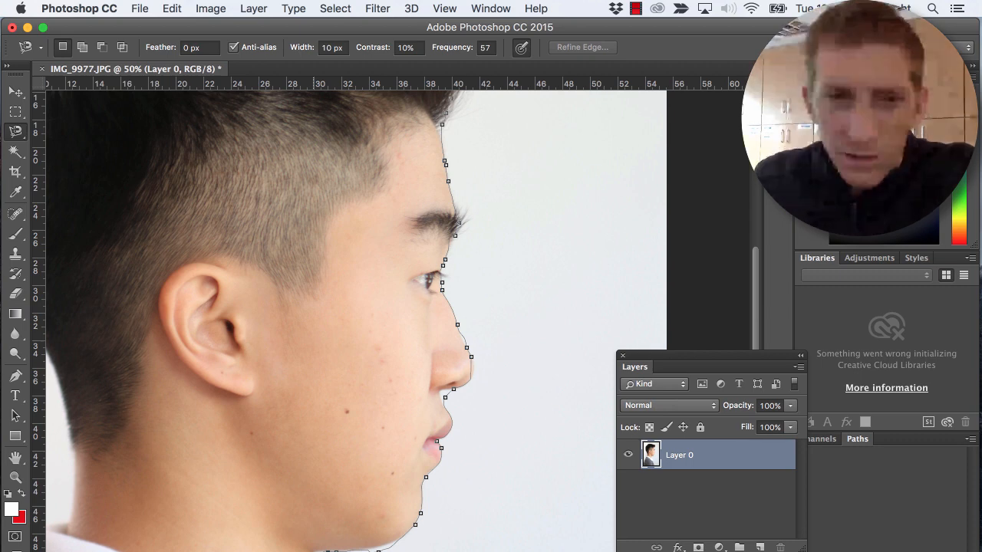
- Continue the magnetic outline from the chin along the neck, collar, sweater and back of the head, and close the selection
key("super+minus")
key("super+minus")
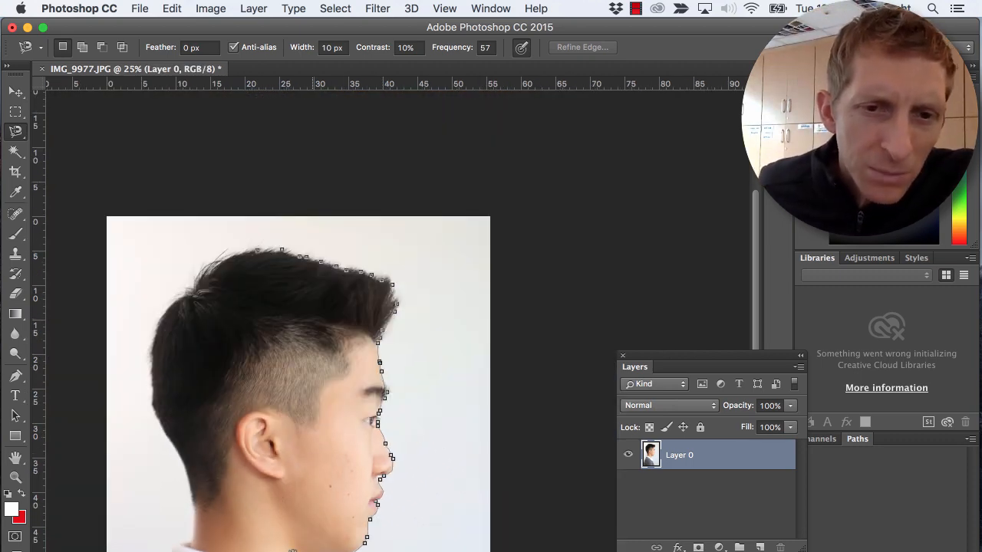
mouse_move(291, 549)
left_mouse_down()
mouse_move(312, 350)
mouse_move(334, 296)
left_mouse_up()
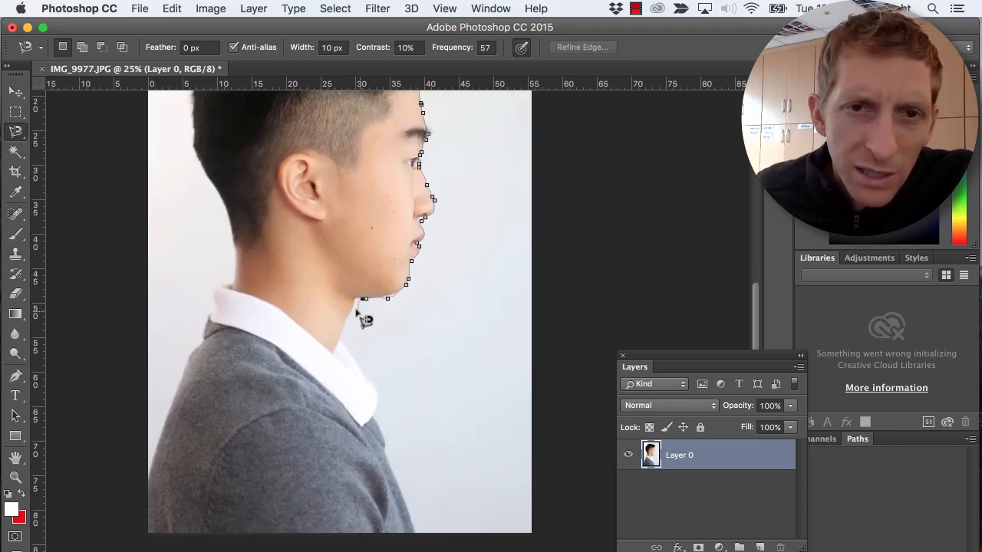
left_click(355, 299)
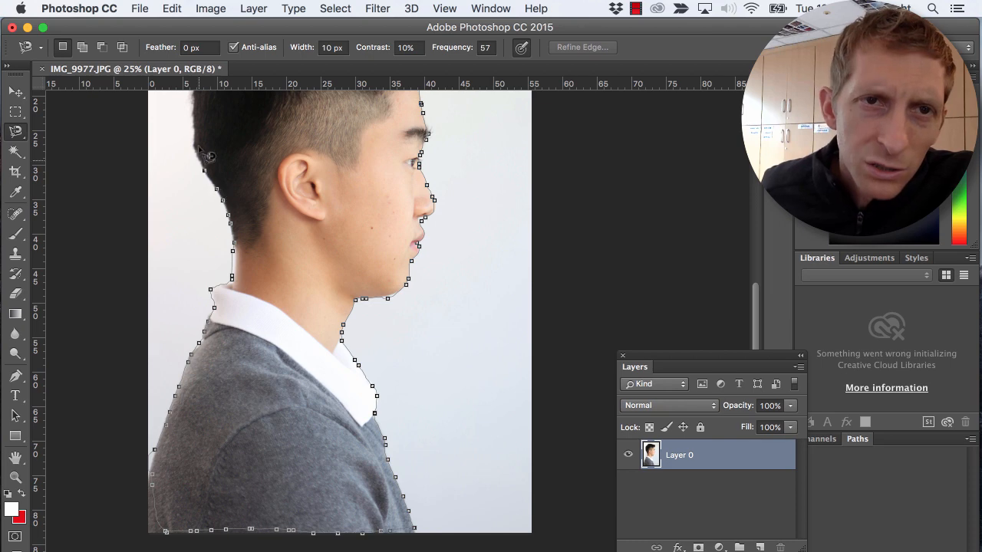
key("space")
left_click_drag(195, 130, 212, 339)
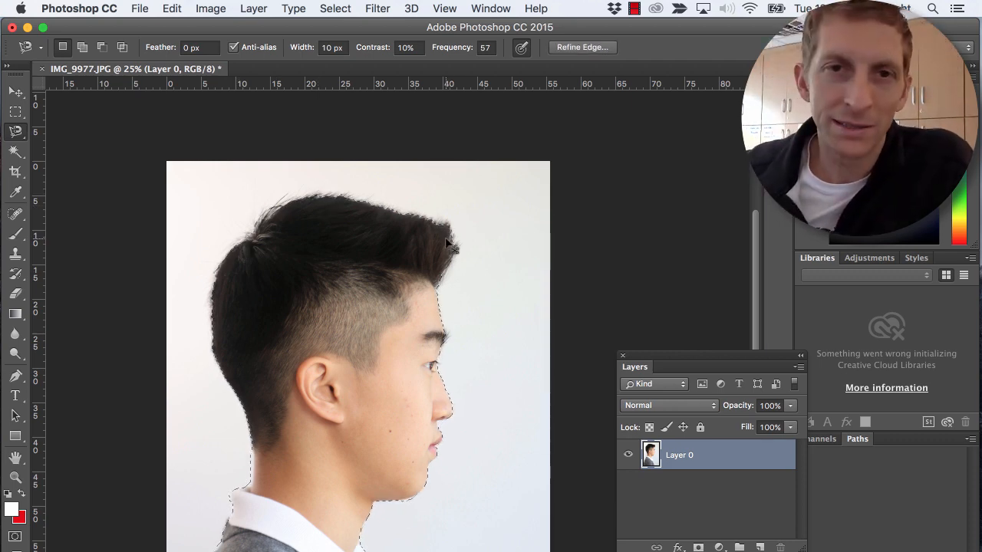
- Copy the selected figure and create a new International Paper document in A4 size
key("super+s")
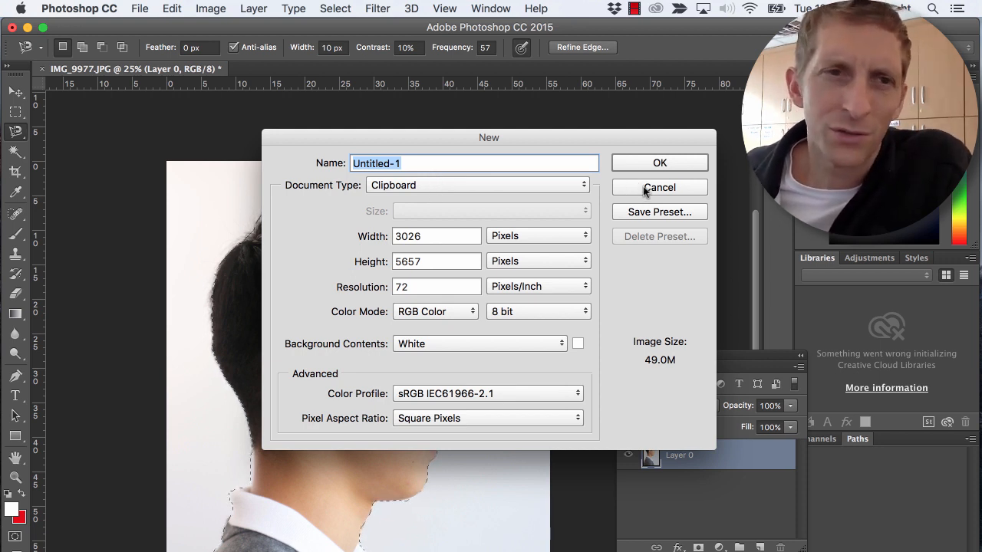
left_click(569, 188)
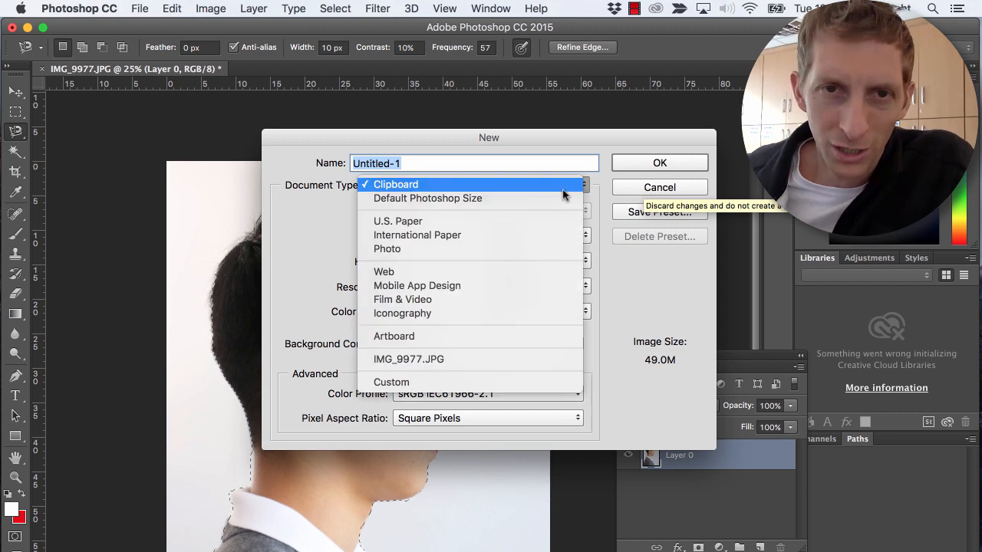
left_click(531, 224)
left_click(472, 215)
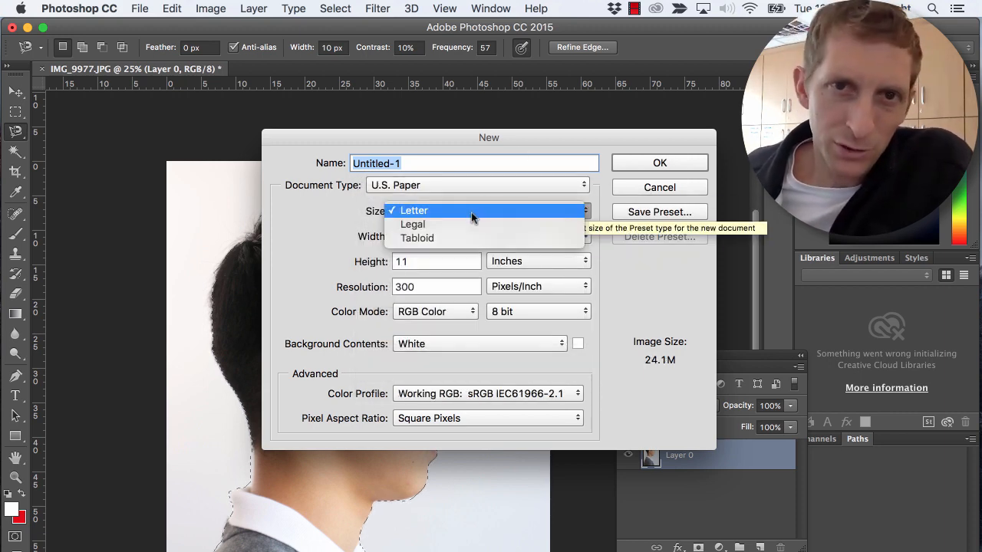
left_click(354, 218)
left_click(411, 185)
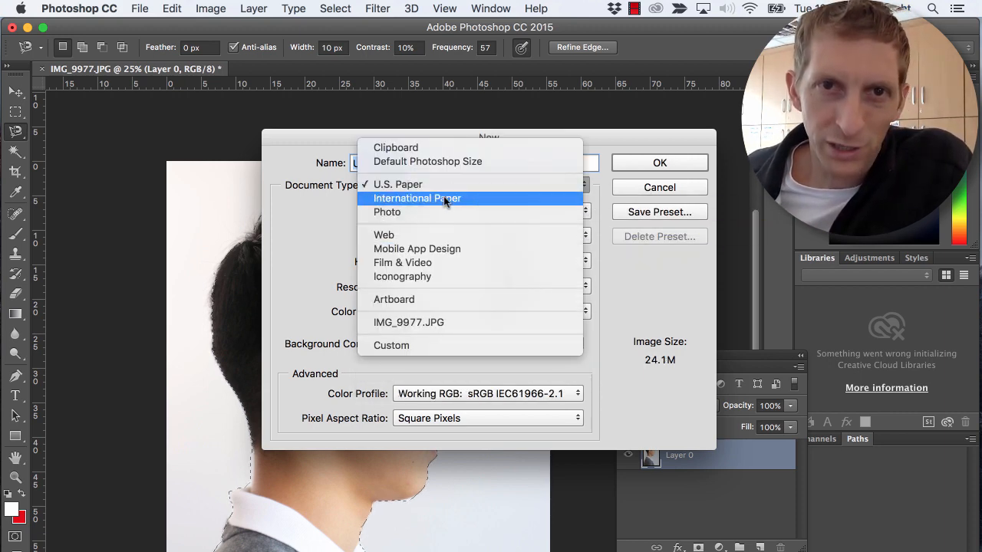
left_click(445, 199)
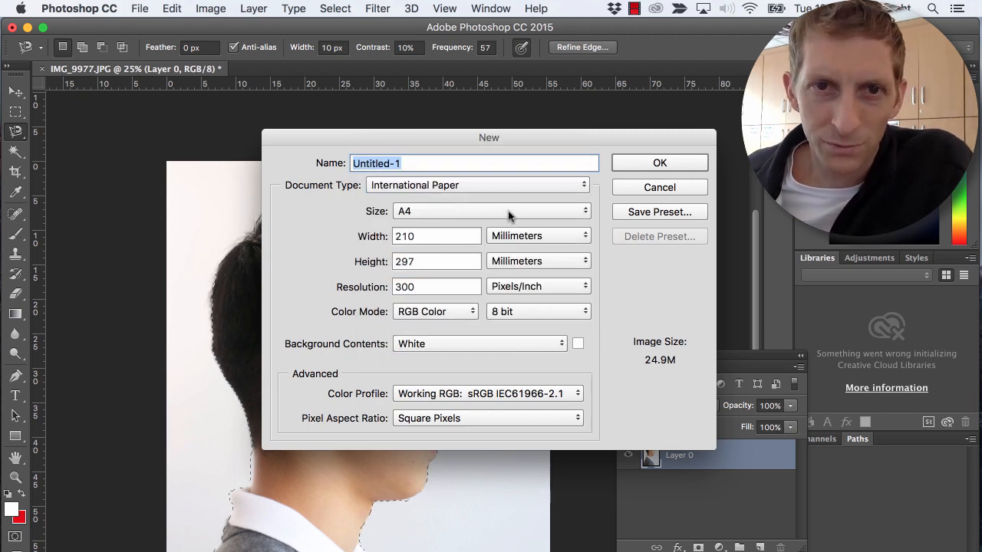
key("Return")
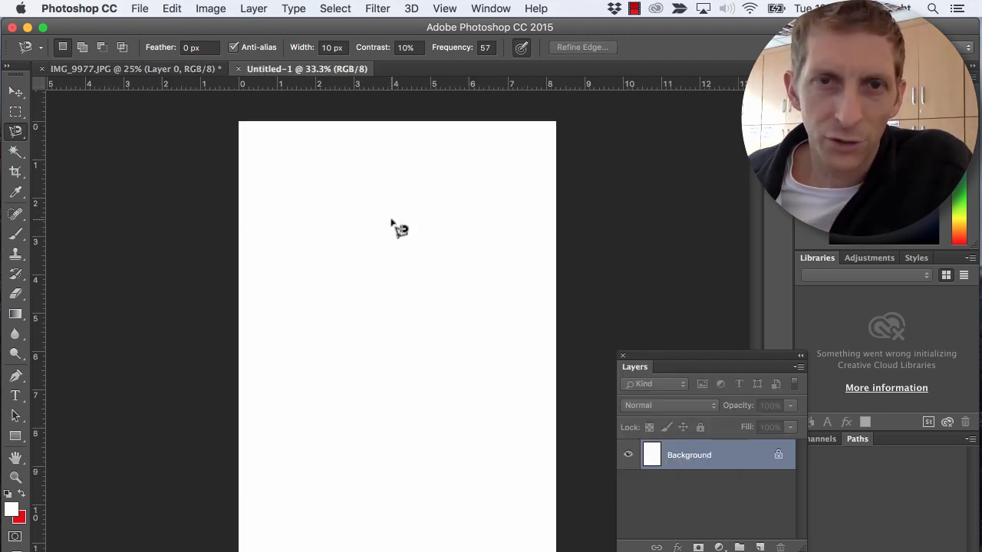
- Paste the cut-out figure into the new document, scale it down and position it so the whole head fits on the page
key("super+v")
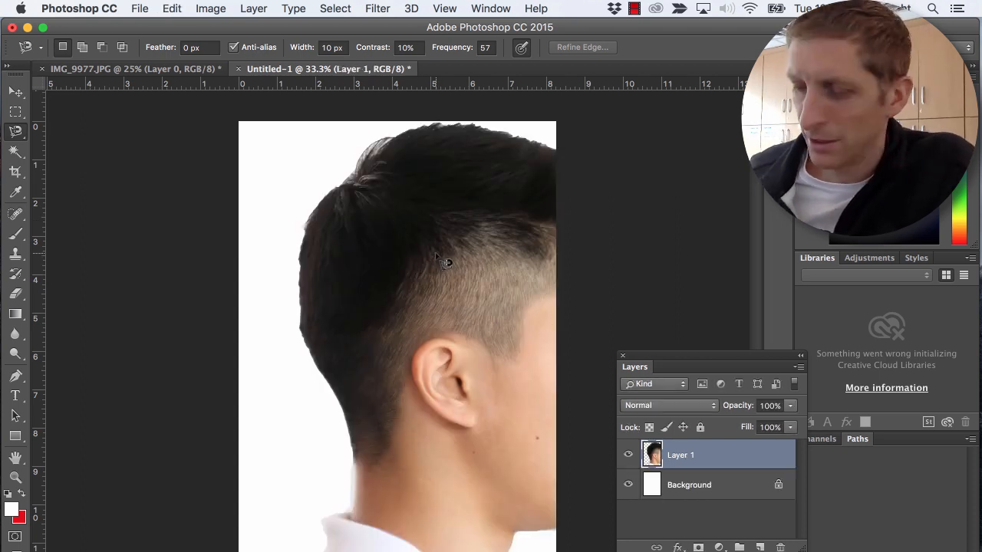
key("v")
left_click_drag(434, 231, 392, 239)
key("super+t")
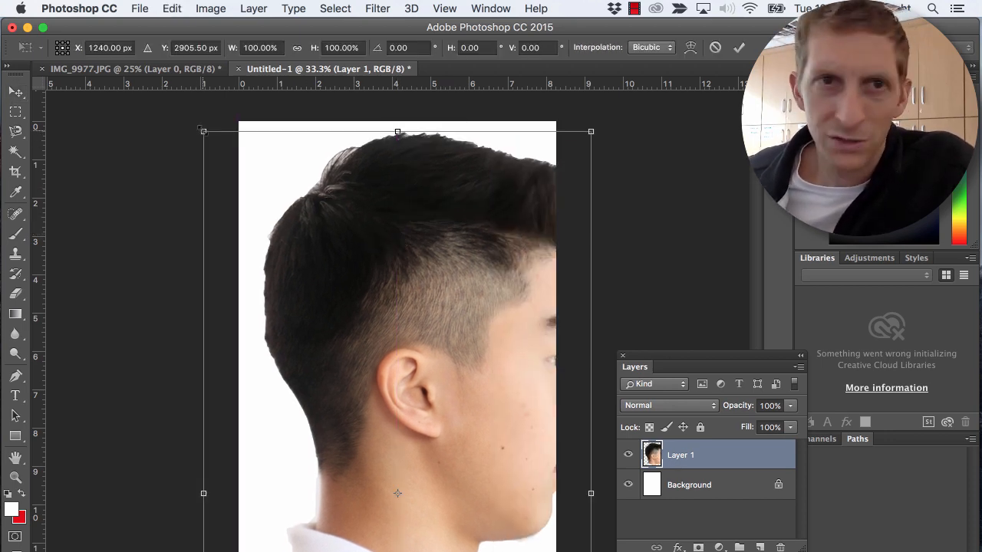
left_click_drag(246, 164, 429, 363)
left_click_drag(467, 407, 389, 205)
left_click_drag(239, 140, 258, 177)
left_click_drag(343, 250, 340, 226)
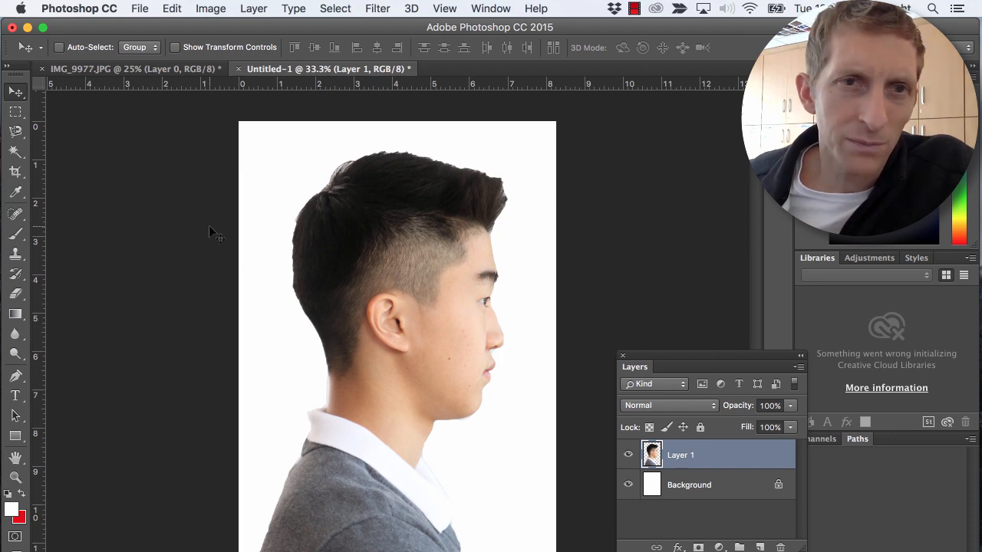
- Select the empty area surrounding the figure on Layer 1 with the Magic Wand tool
left_click(15, 153)
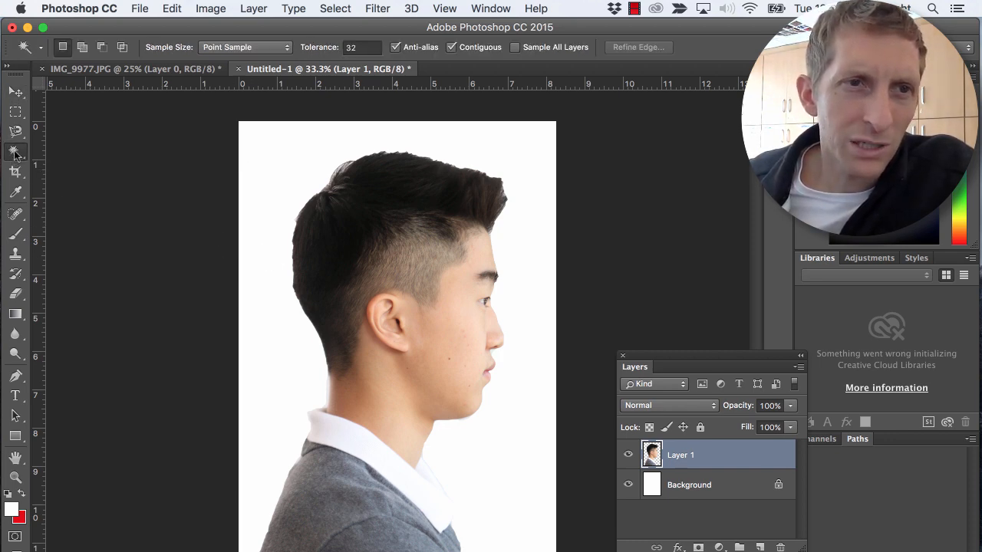
left_click(14, 153)
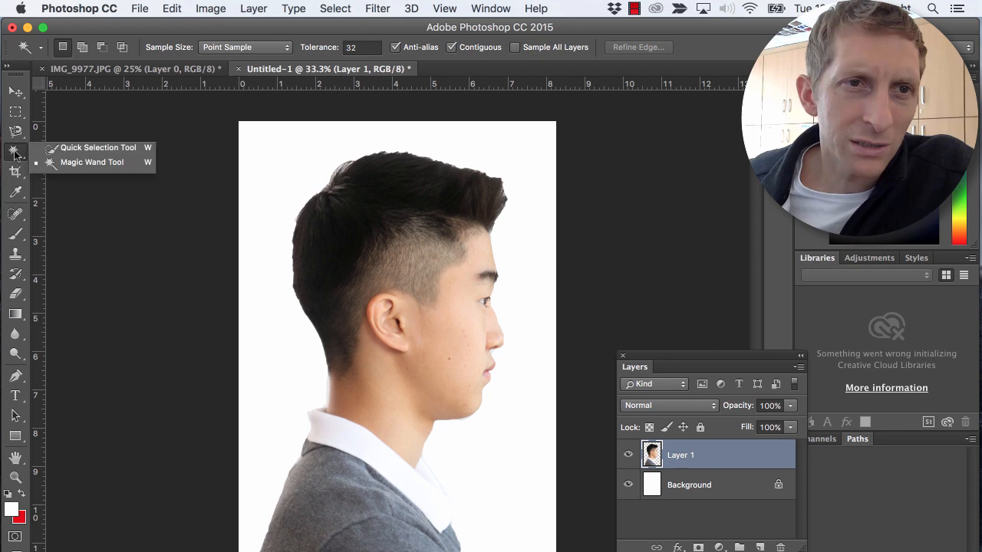
left_click(76, 164)
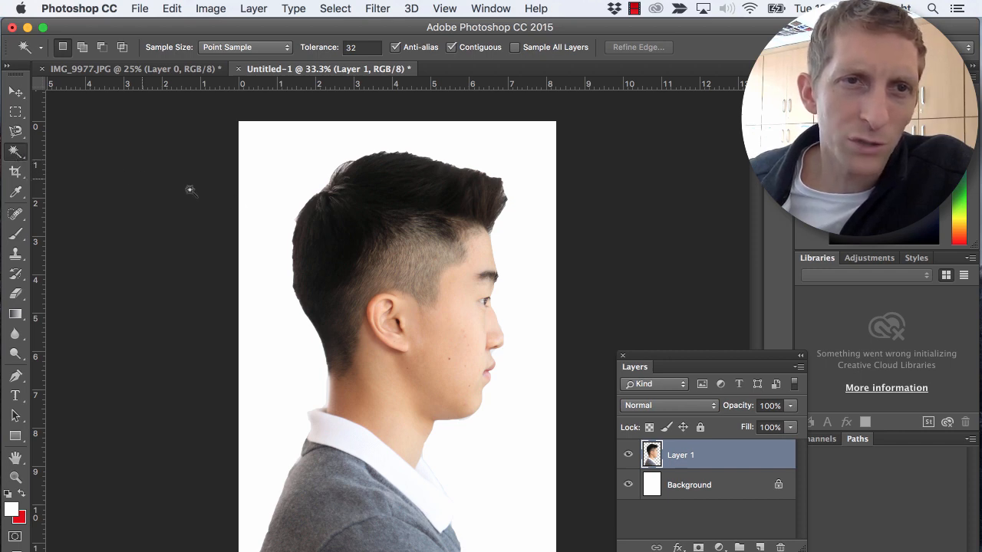
left_click(270, 175)
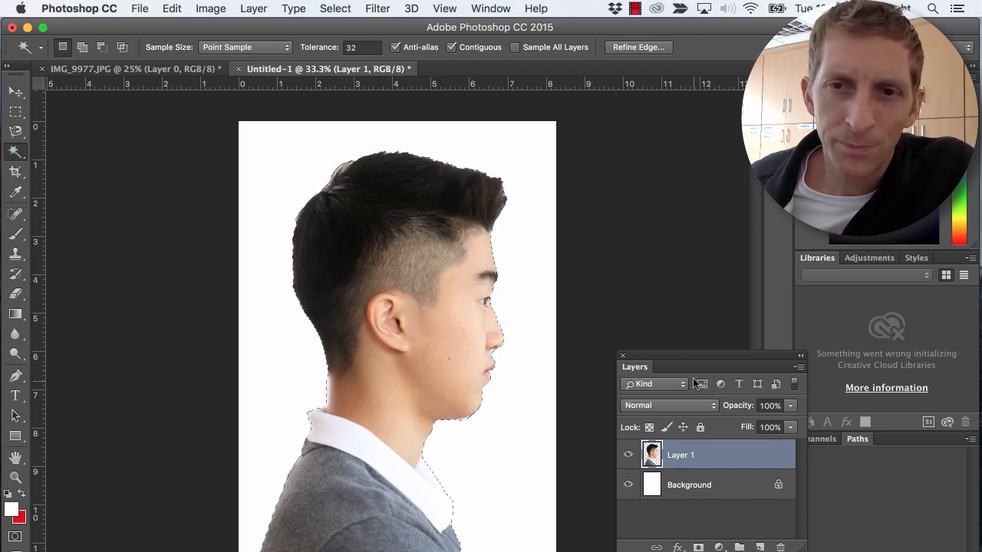
- Add a Color Overlay effect to Layer 1
left_click_drag(688, 356, 575, 151)
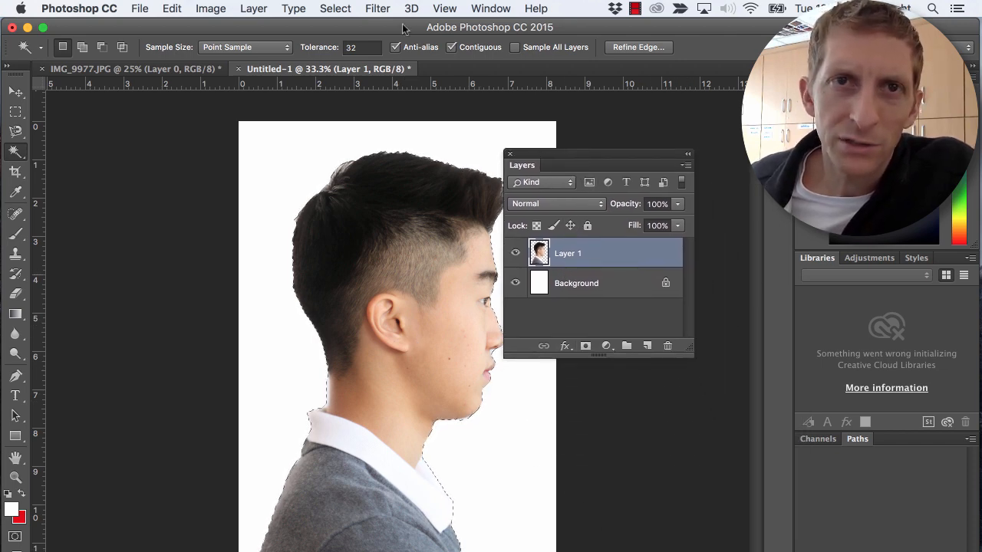
left_click(480, 9)
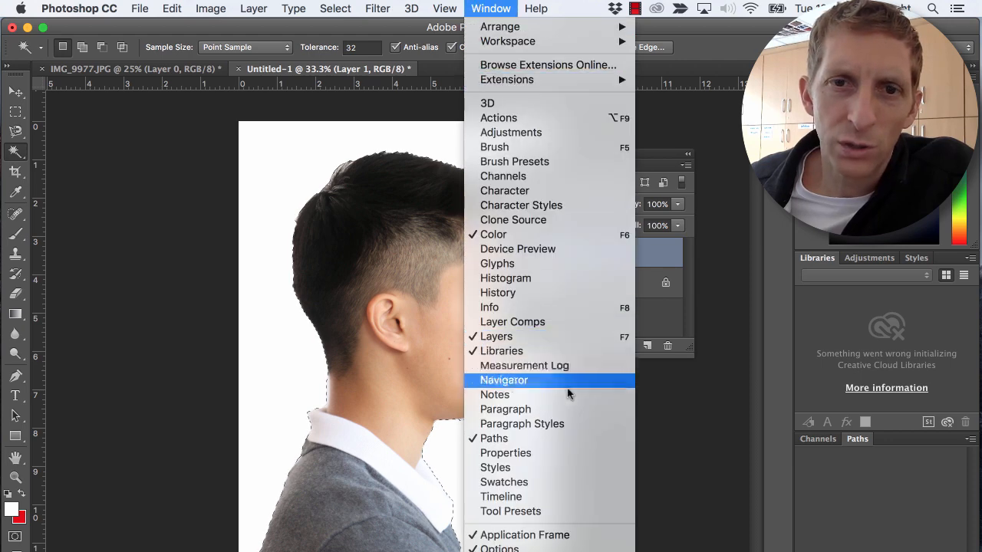
left_click(648, 316)
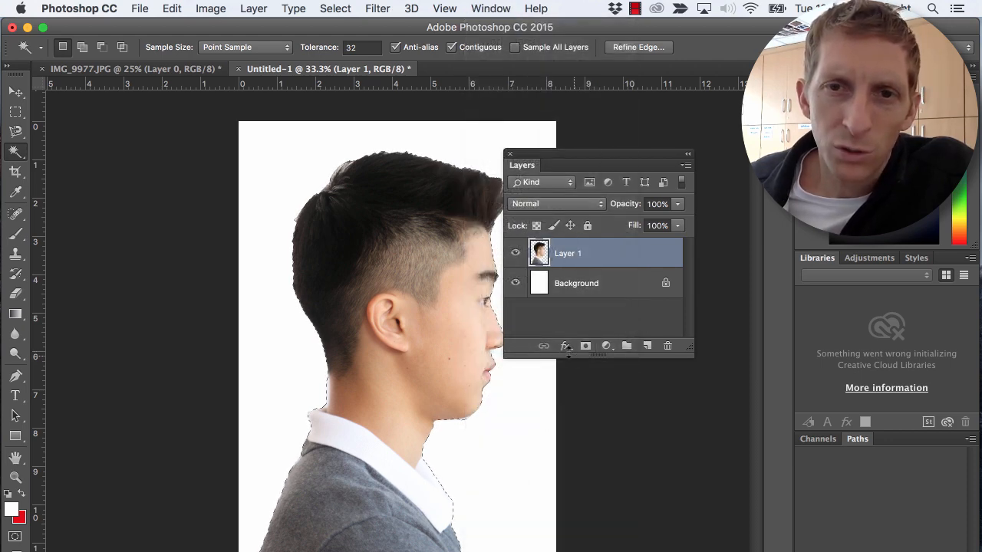
left_click(565, 347)
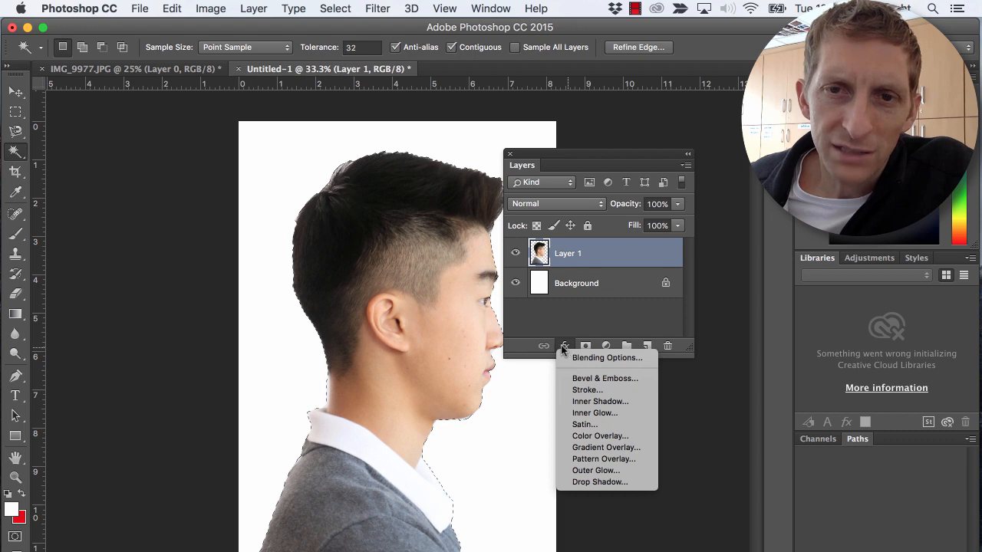
left_click(602, 437)
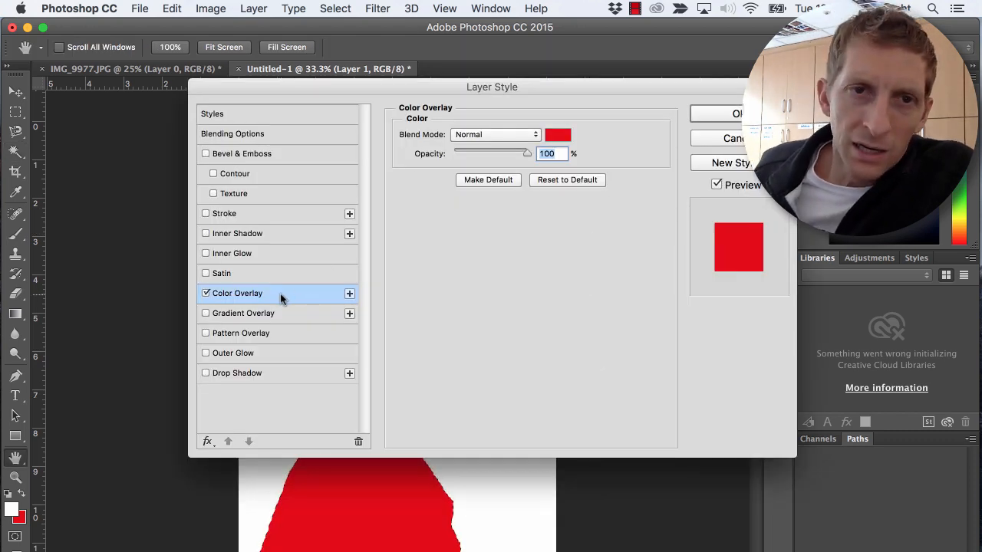
- Change the overlay colour to a light yellow, apply the effect and move the layer list clear of the silhouette
left_click(558, 137)
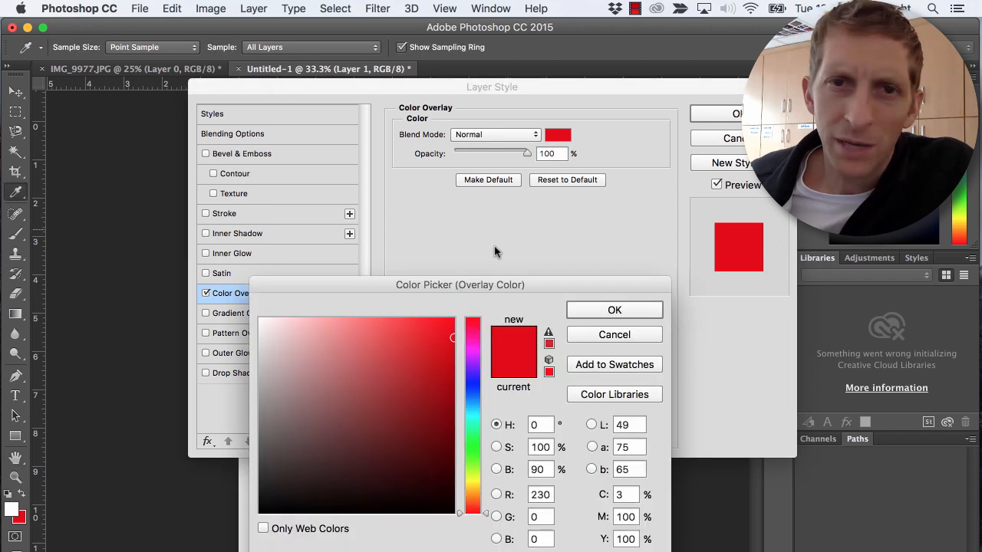
left_click(473, 394)
left_click(404, 377)
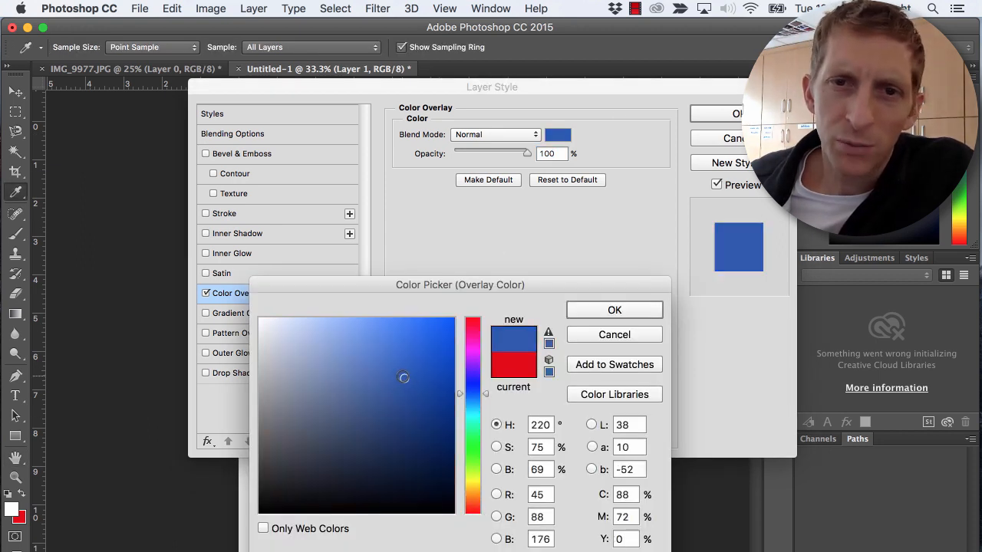
left_click(477, 486)
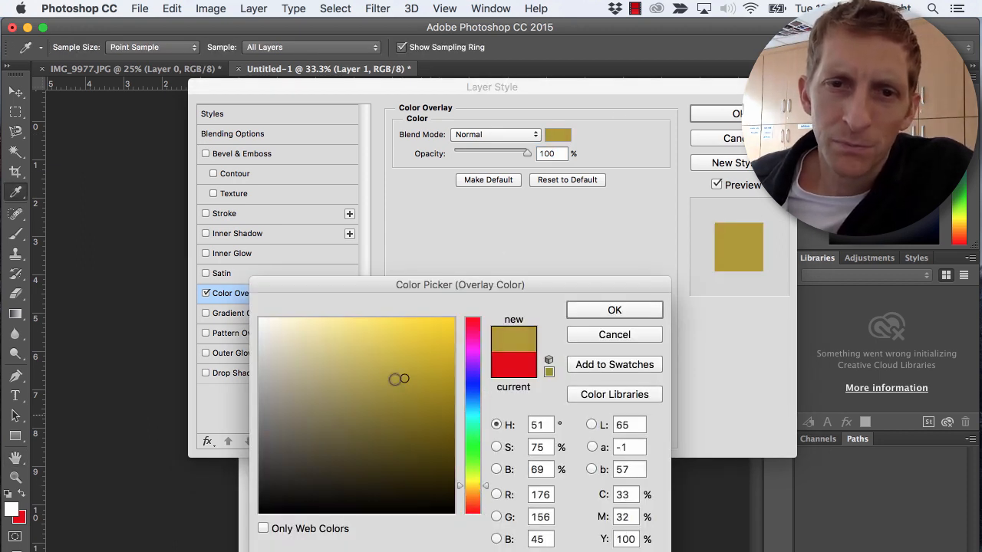
left_click_drag(393, 352, 381, 319)
left_click(585, 314)
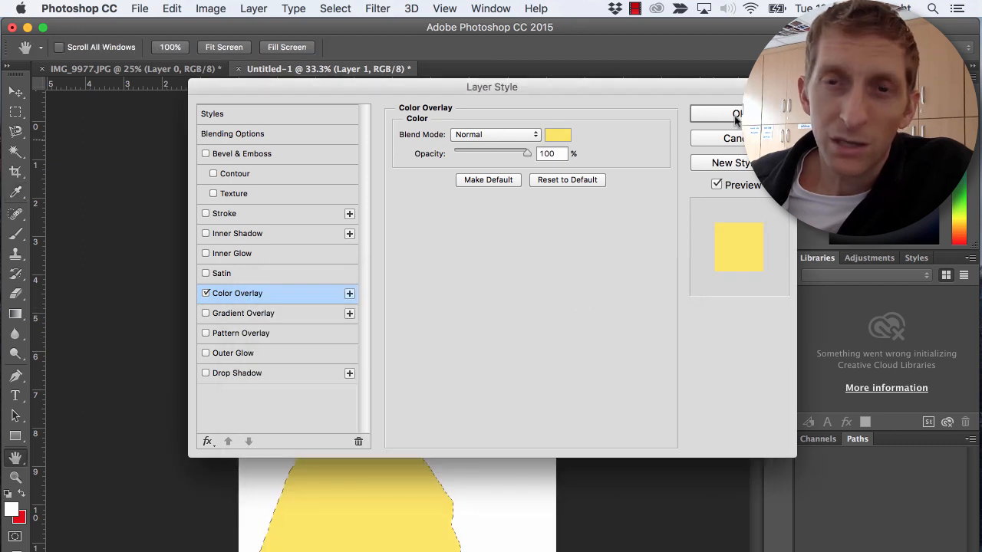
left_click(733, 113)
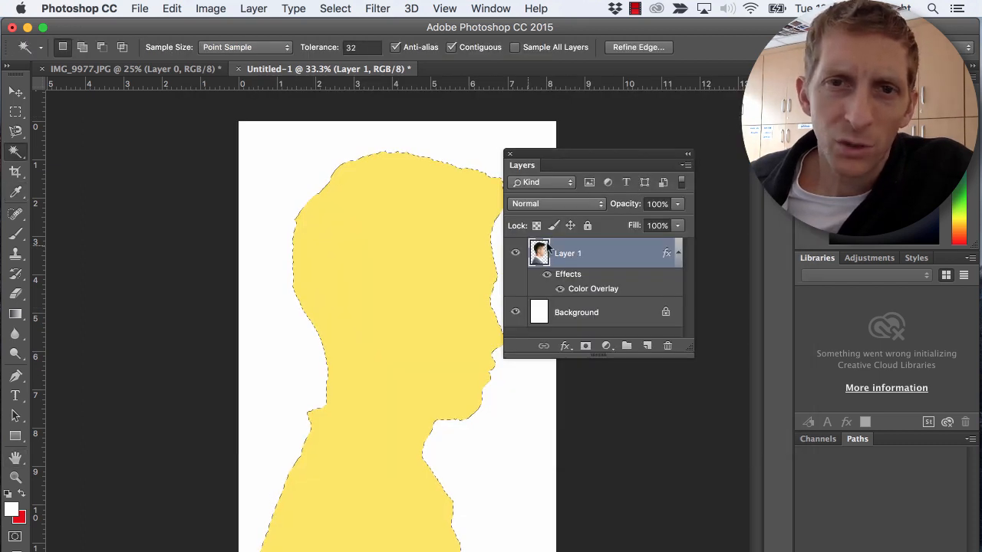
left_click_drag(613, 158, 674, 206)
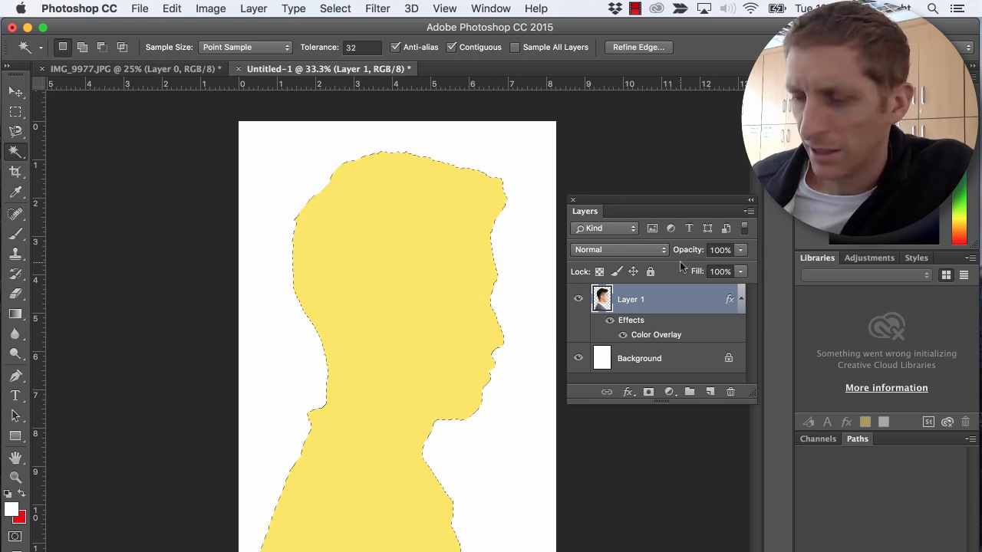
- Clear the selection and convert the locked background into an editable layer named Background
key("super+d")
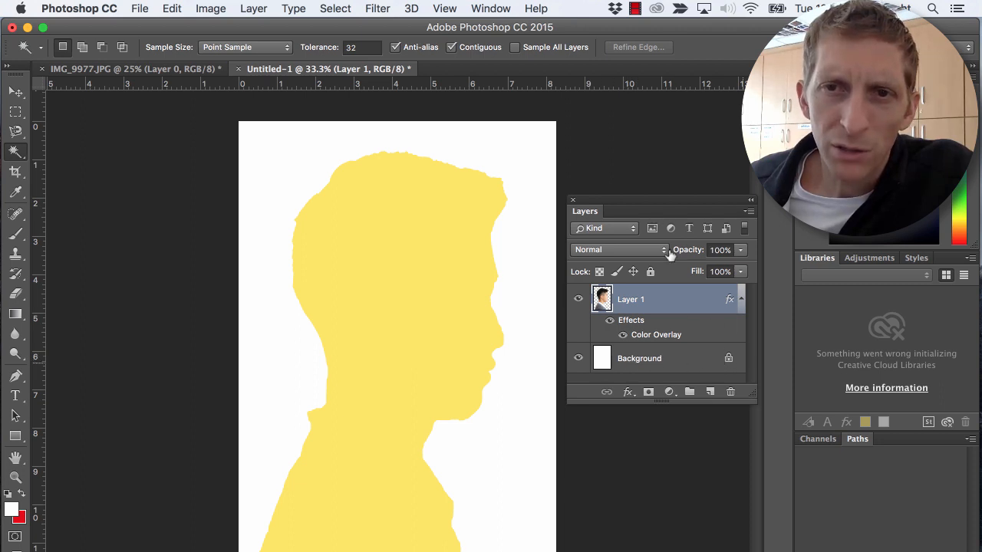
double_click(671, 362)
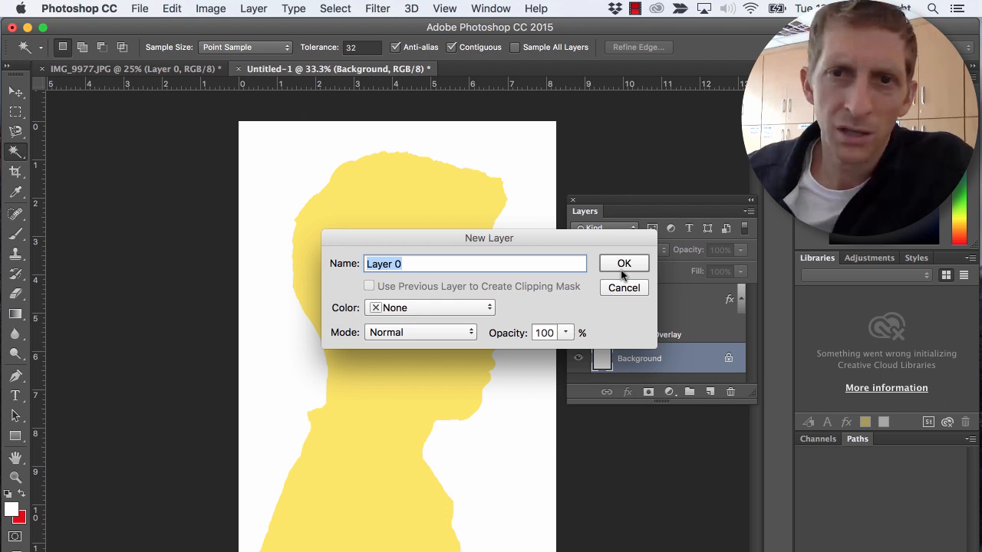
type("Background")
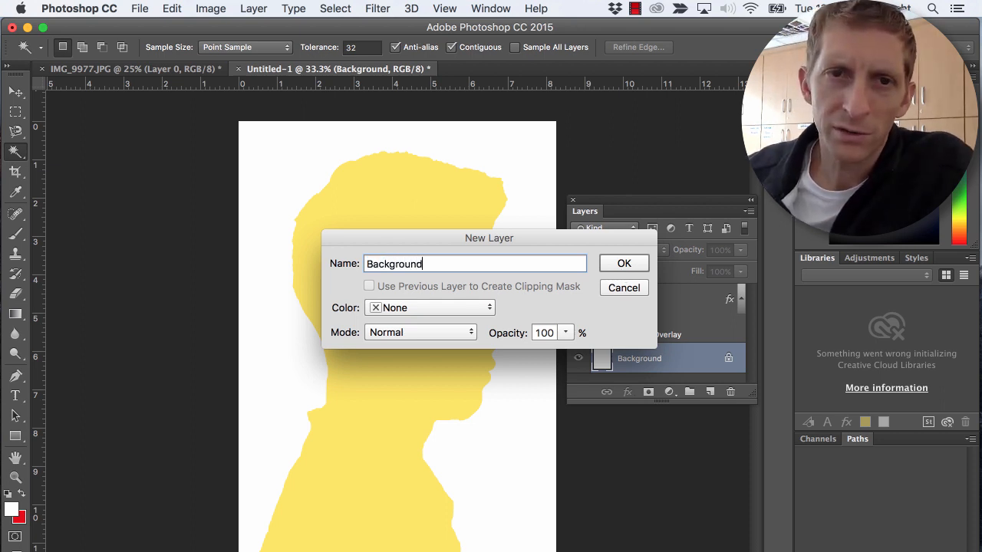
key("Return")
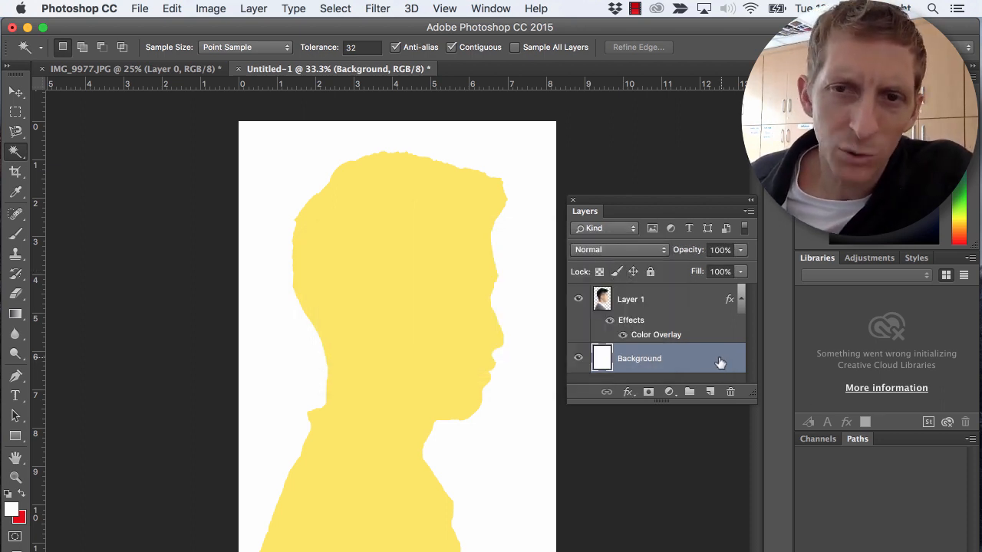
- Fill the Background layer with a custom medium blue, RGB 50, 138, 189, at 100% opacity
left_click(172, 9)
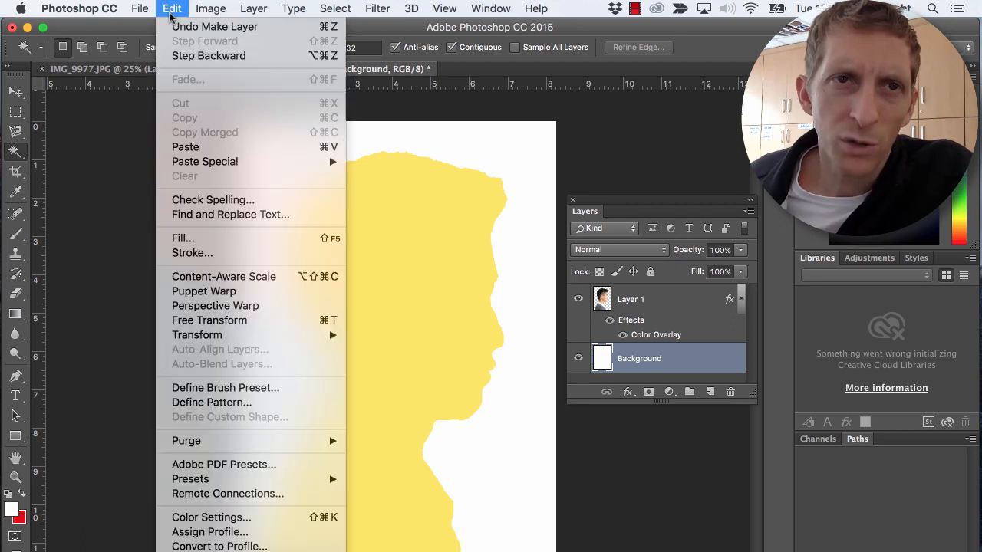
left_click(203, 238)
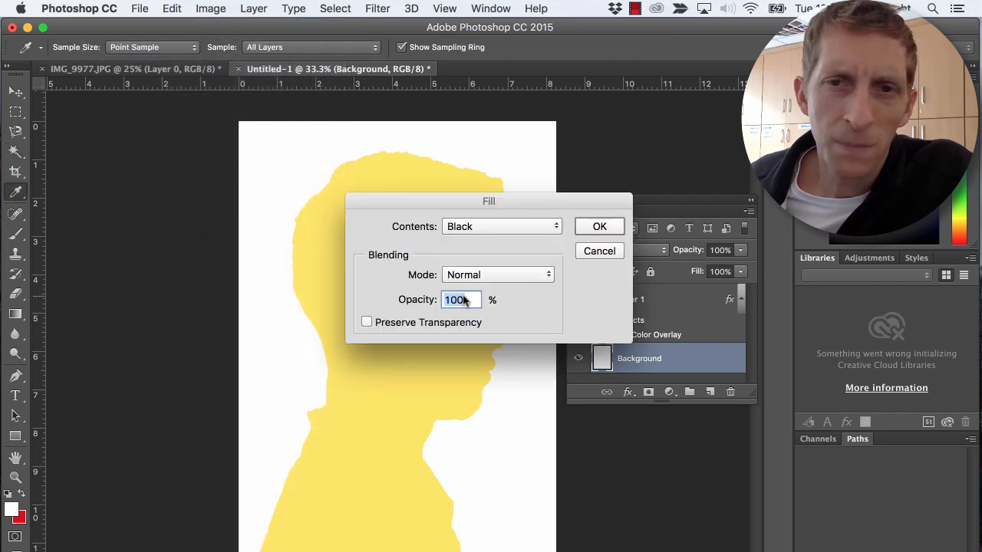
left_click(497, 227)
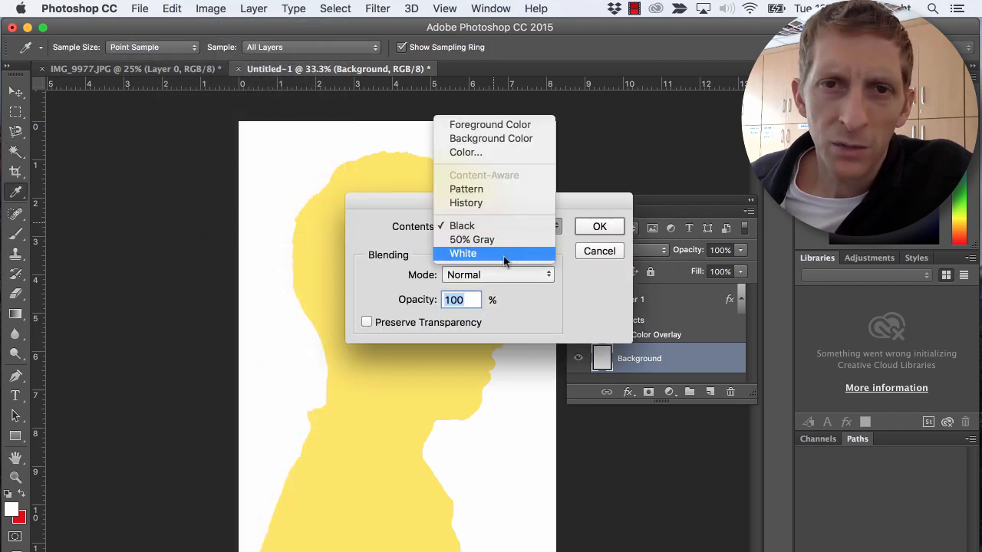
left_click(507, 152)
left_click_drag(483, 405, 475, 404)
mouse_move(430, 354)
left_mouse_down()
mouse_move(435, 328)
mouse_move(406, 327)
mouse_move(398, 376)
mouse_move(402, 368)
left_mouse_up()
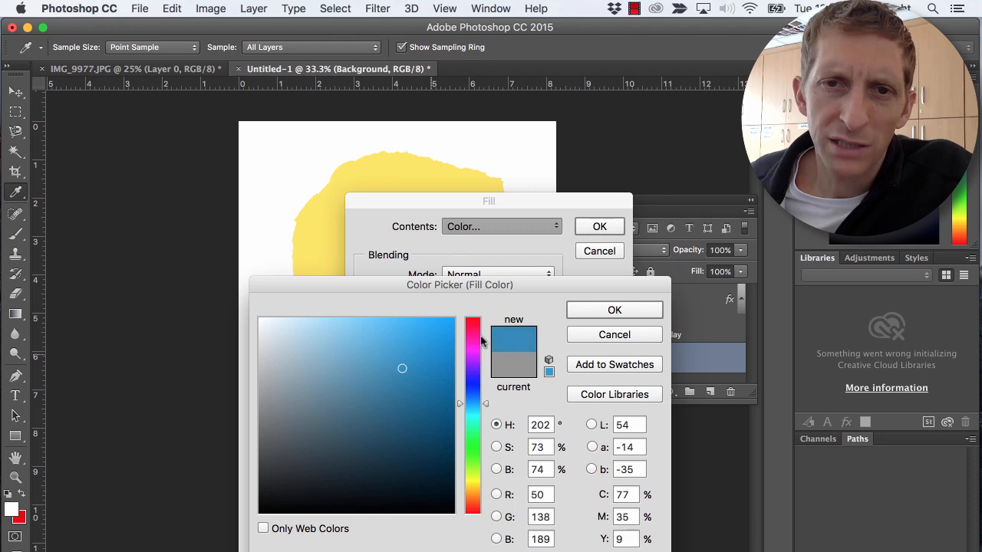
left_click(570, 316)
key("Return")
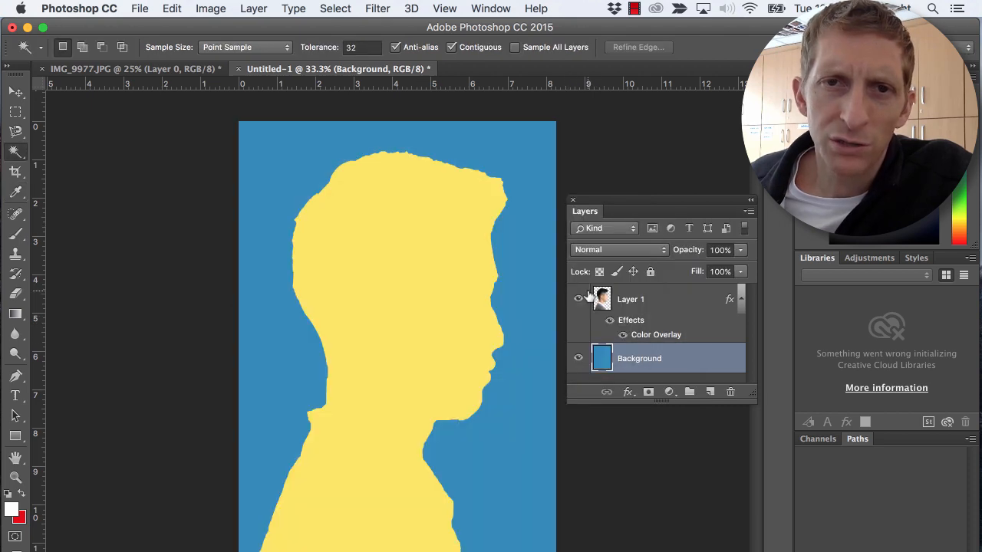
- Refill the Background layer with a lighter sky blue, RGB 89, 194, 255
left_click(172, 9)
left_click(188, 241)
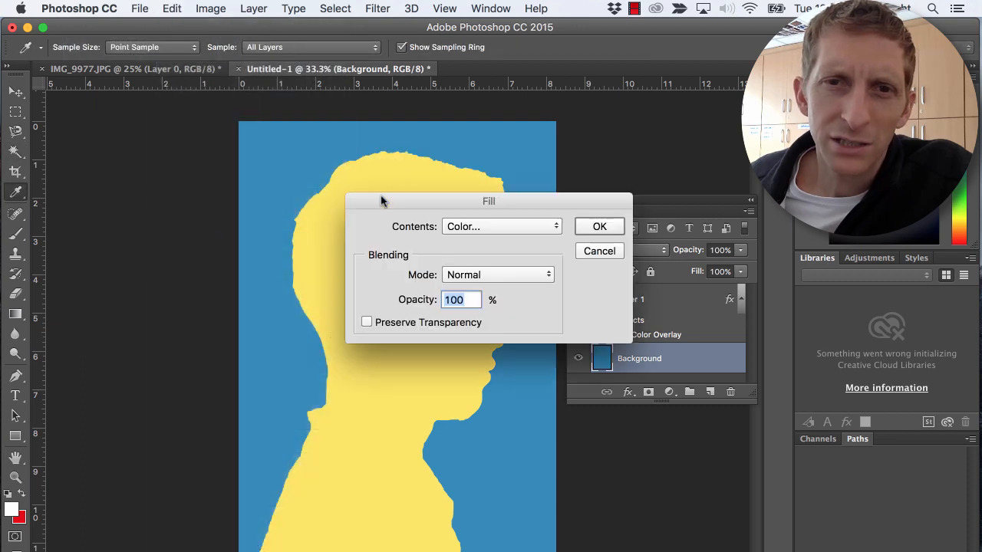
left_click(465, 228)
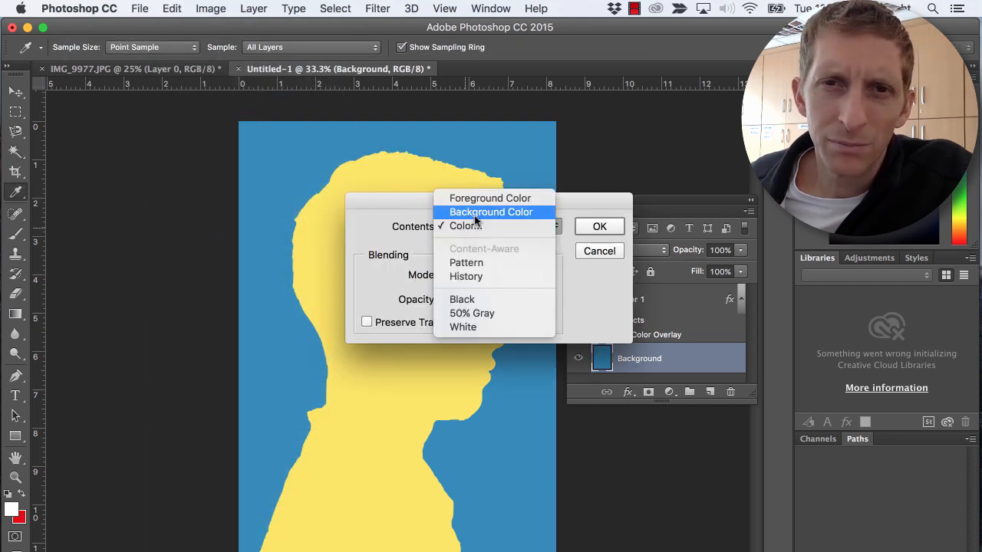
left_click(466, 226)
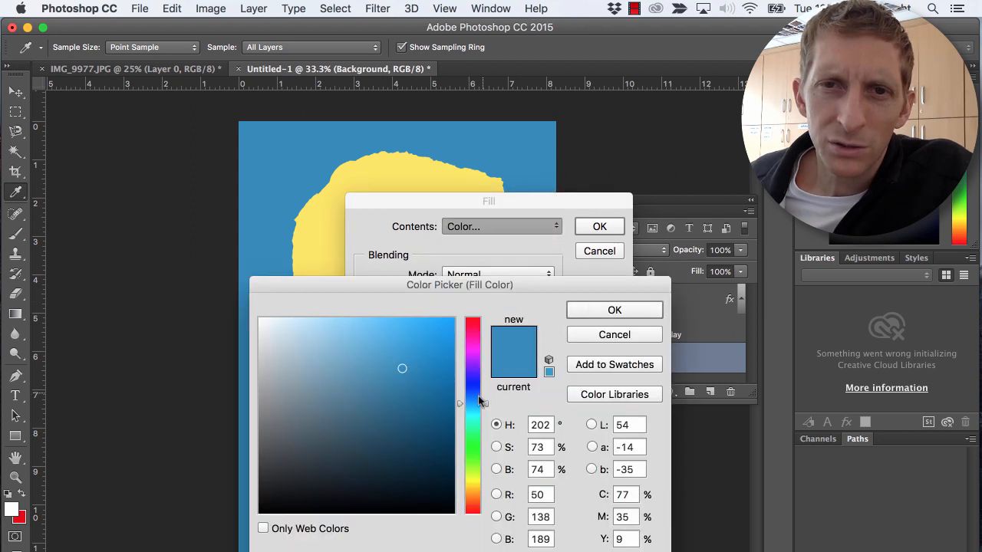
left_click_drag(406, 333, 388, 318)
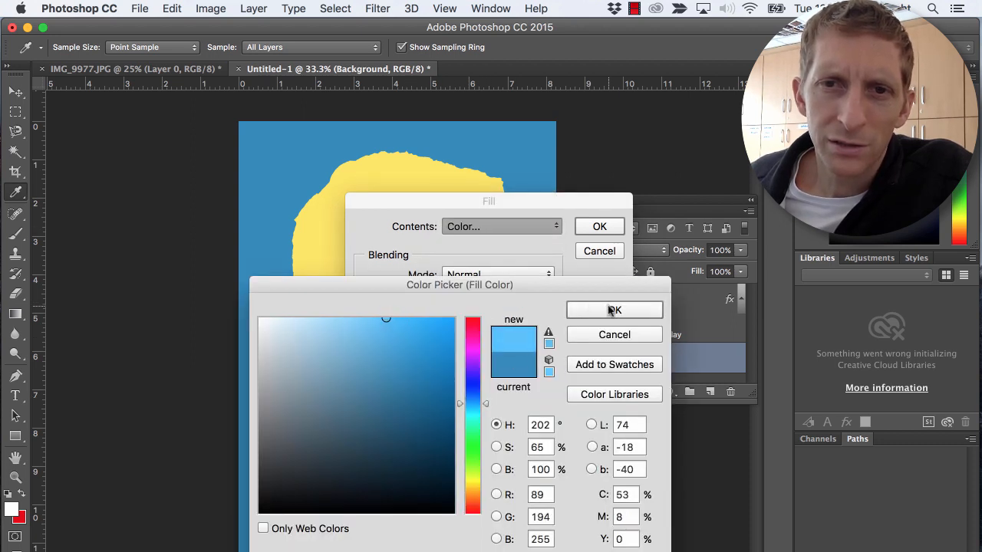
left_click(607, 310)
left_click(598, 228)
key("w")
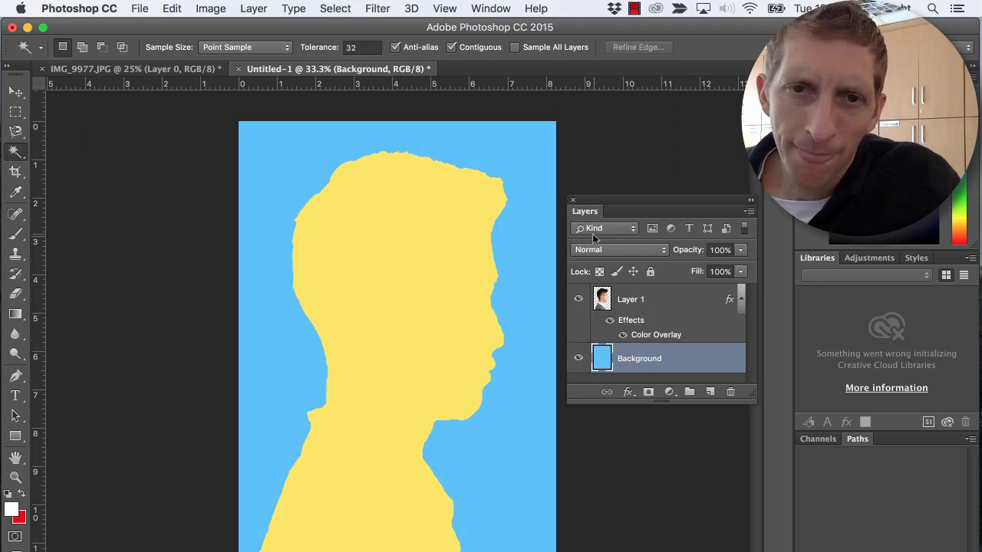
- Try deleting a Magic Wand selection made over the head while the Background layer is active, and undo the deletion
left_click(386, 248)
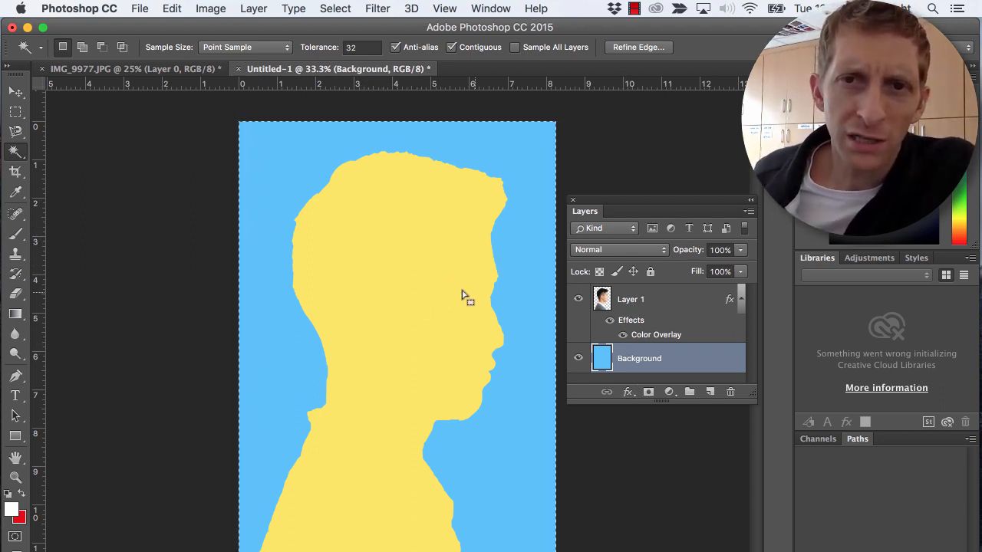
key("Delete")
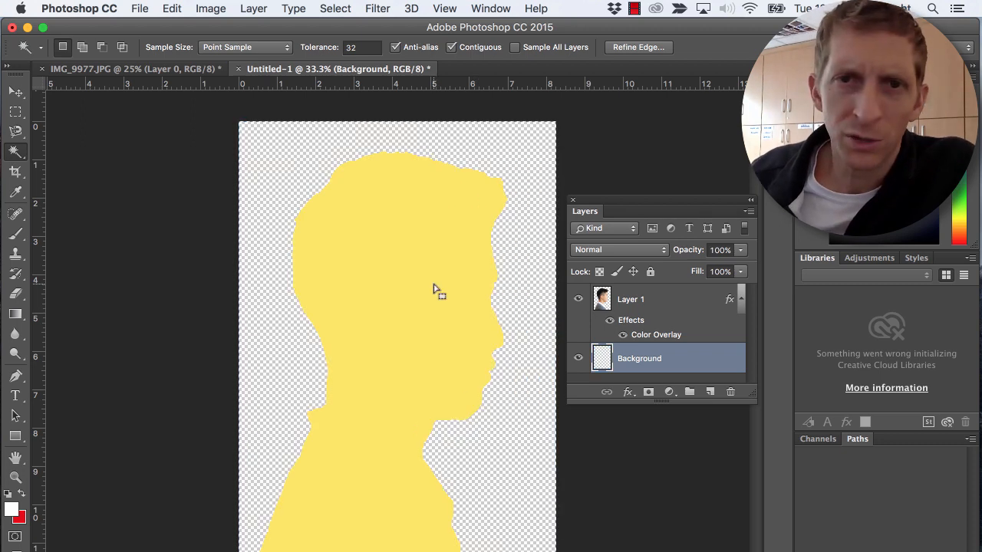
key("super+z")
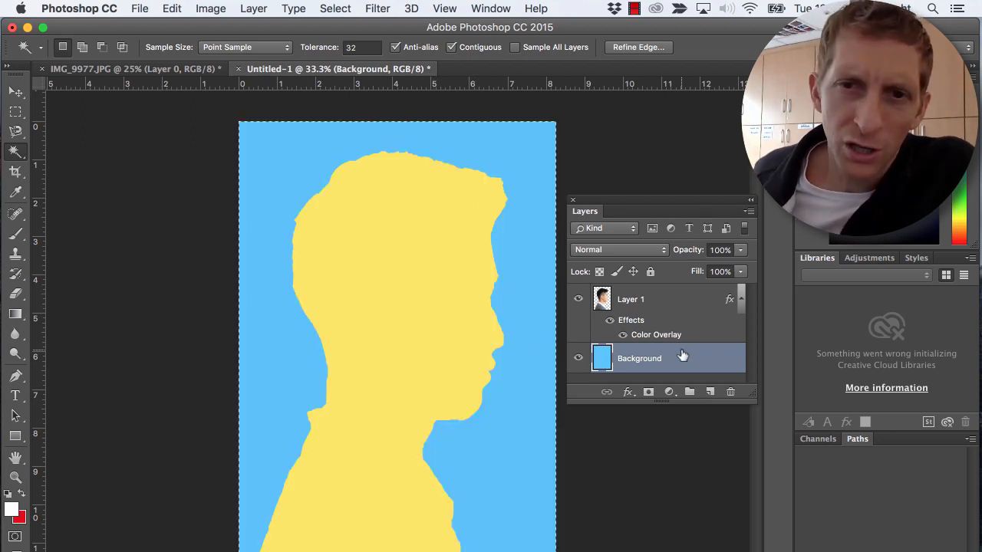
- Activate Layer 1, clear the selection and choose the standard Eraser tool for cleaning up the back of the neck
left_click(628, 299)
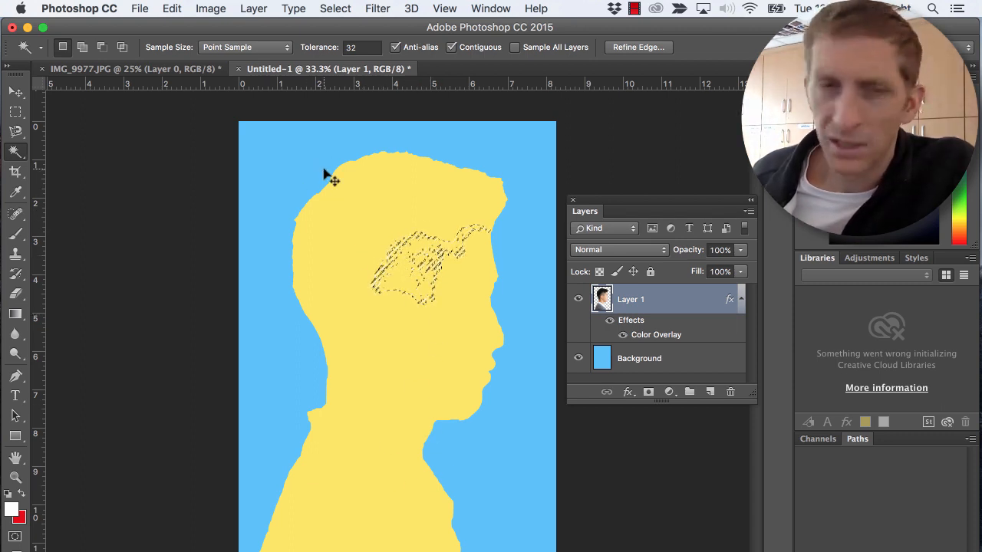
key("super+d")
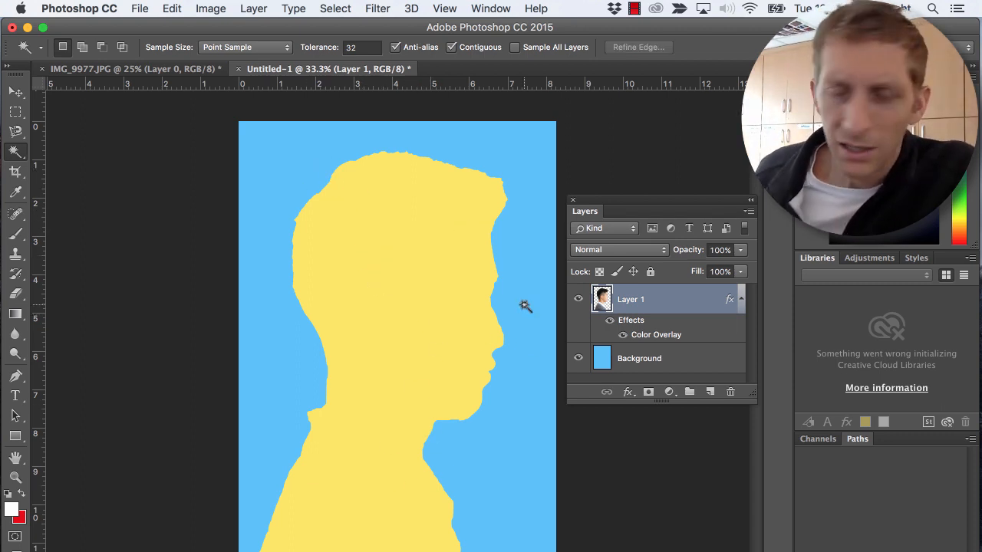
key("super+plus")
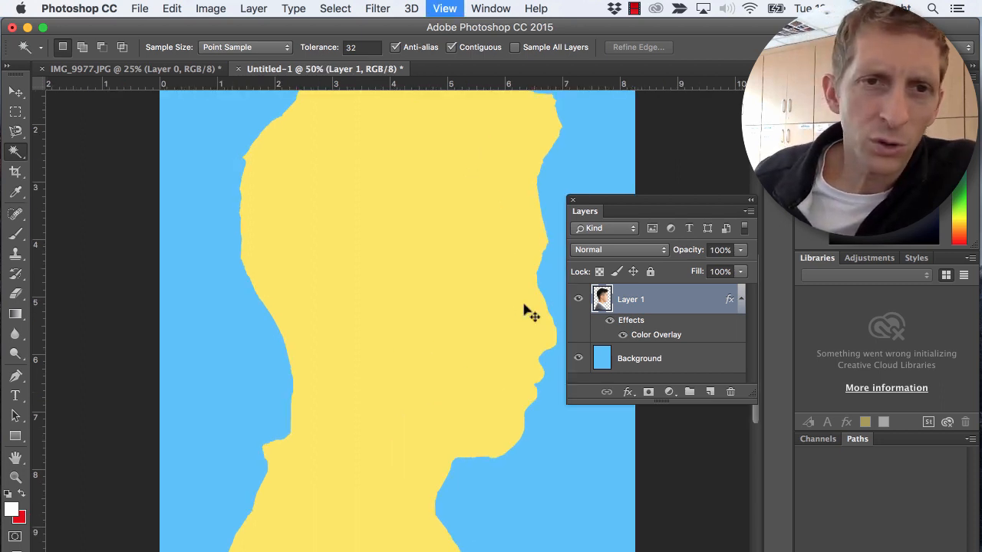
key("super+plus")
key("super+plus")
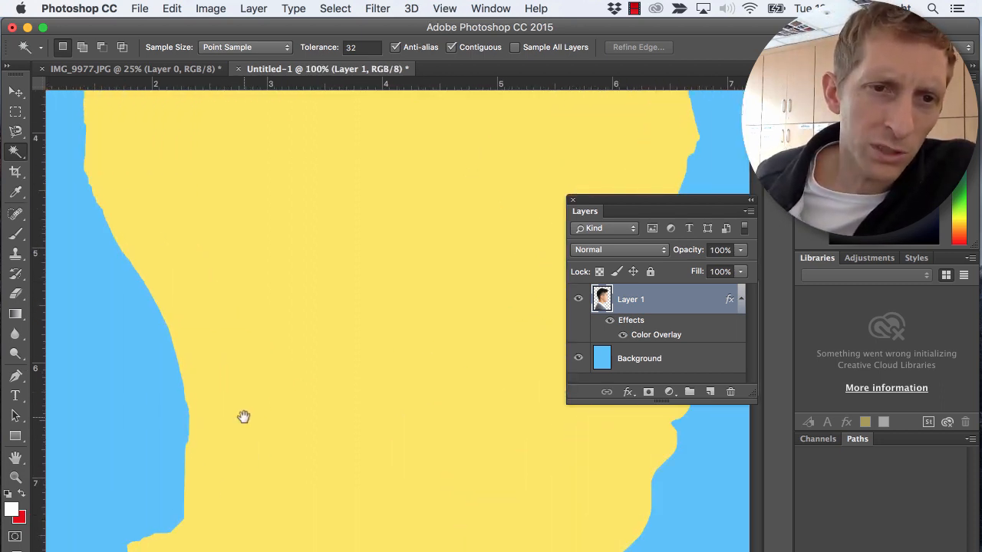
left_click_drag(243, 417, 389, 164)
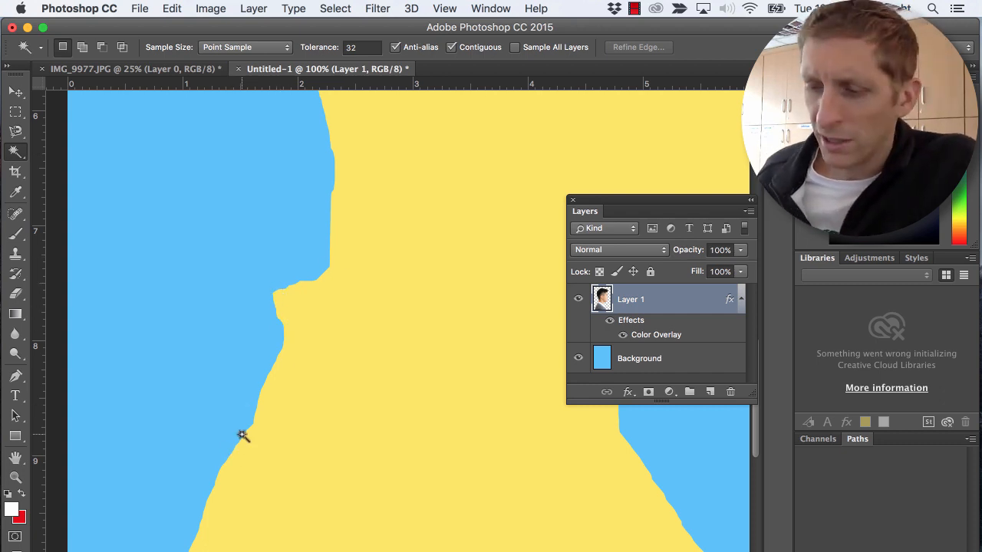
key("e")
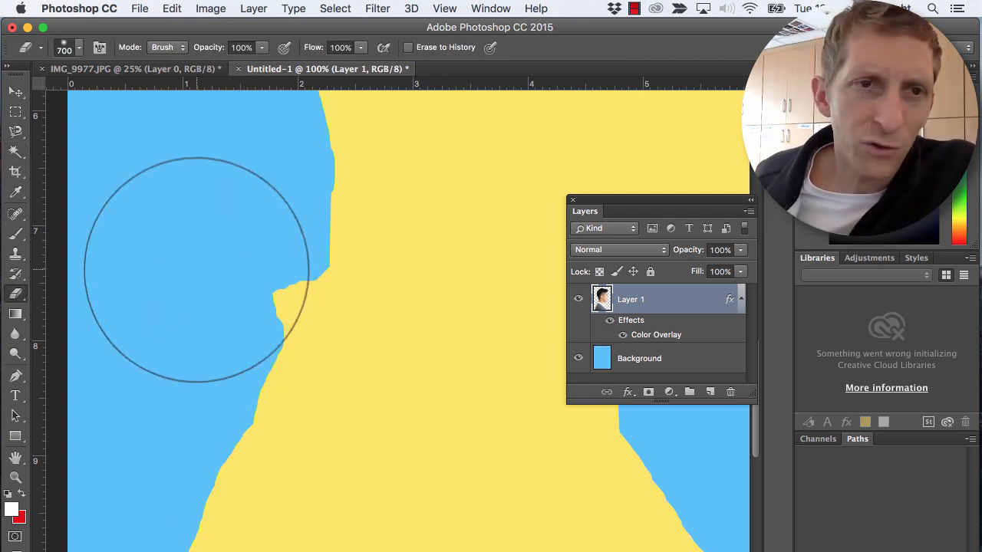
left_click(17, 297)
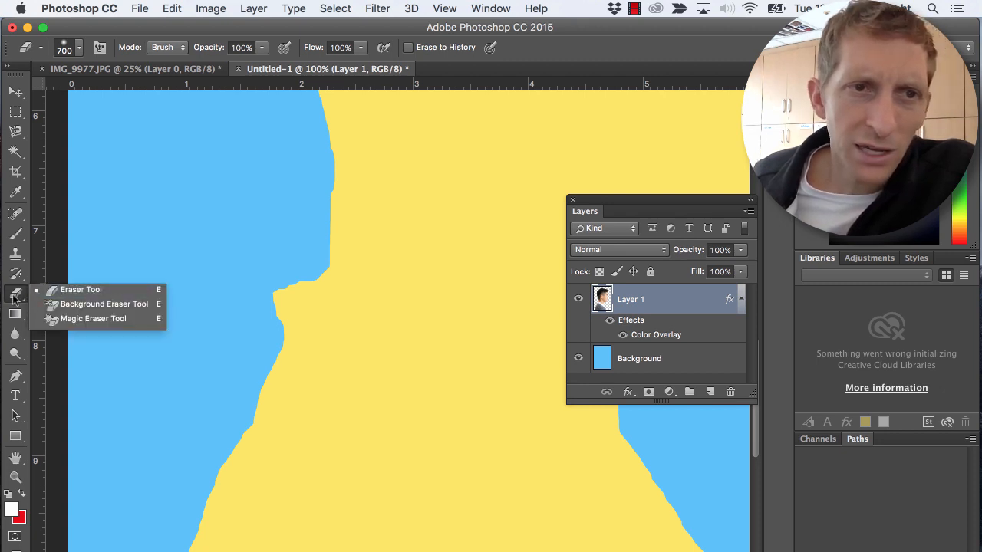
left_click(64, 294)
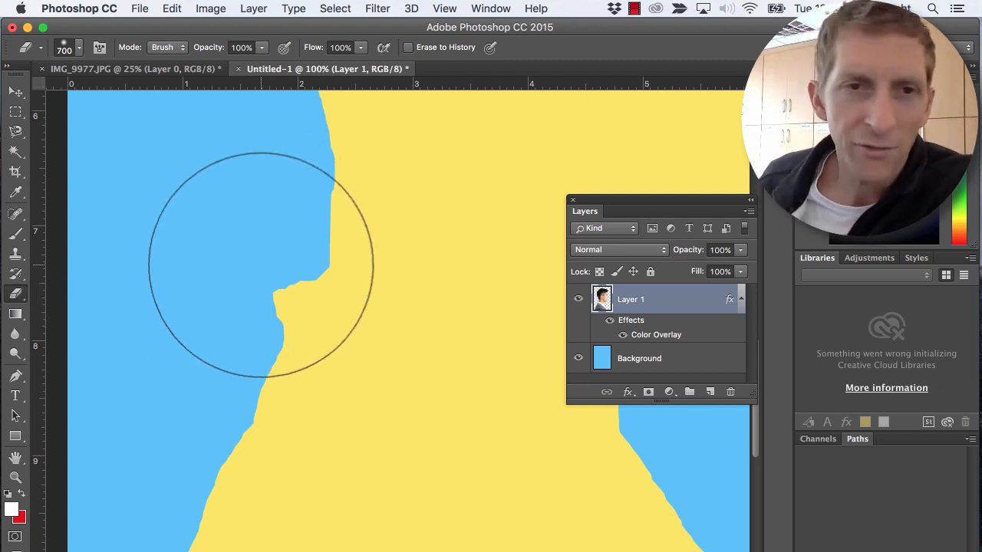
- Reduce the eraser brush size to 175 px
key("bracketleft")
key("bracketleft")
key("bracketleft")
key("bracketleft")
key("bracketleft")
key("bracketright")
key("bracketright")
key("bracketright")
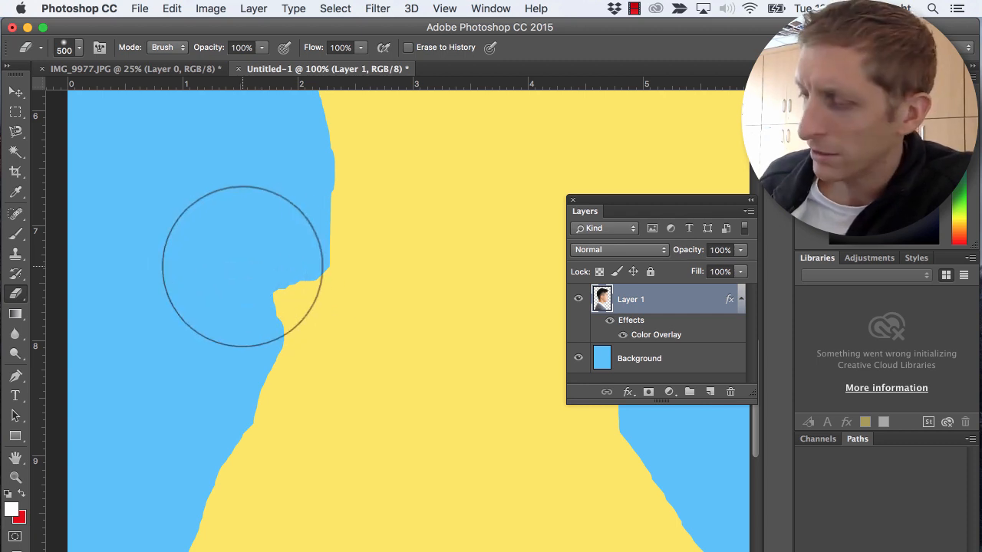
key("bracketleft")
key("bracketleft")
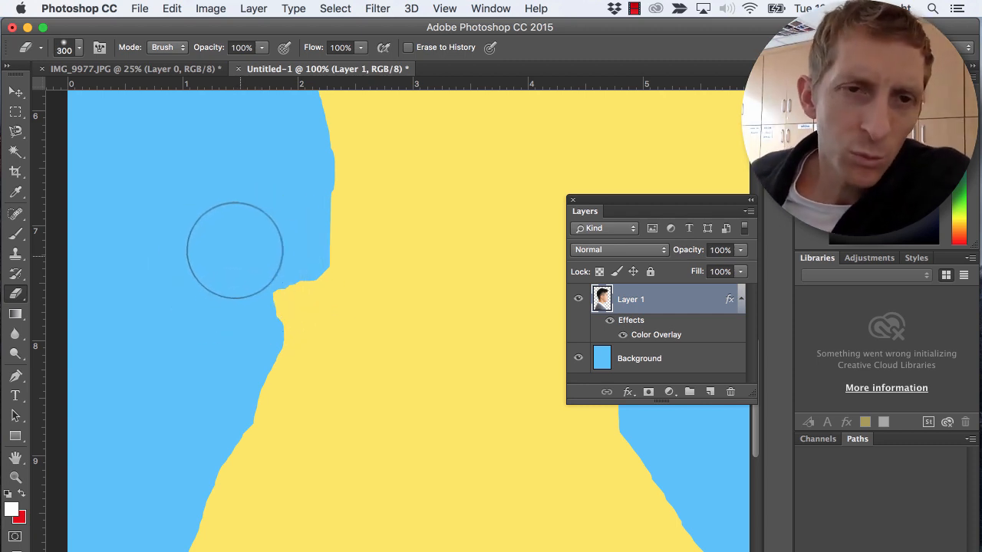
key("bracketleft")
key("bracketleft")
key("bracketleft")
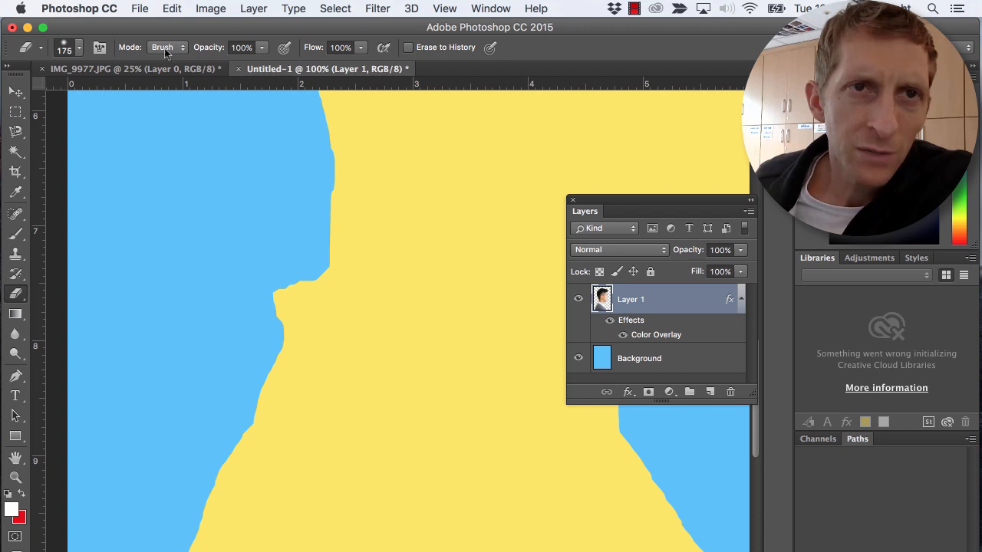
- Set the eraser brush to 178 px with 100% hardness and erase the protruding collar corner at the back of the neck
left_click(165, 48)
left_click(80, 53)
left_click(79, 49)
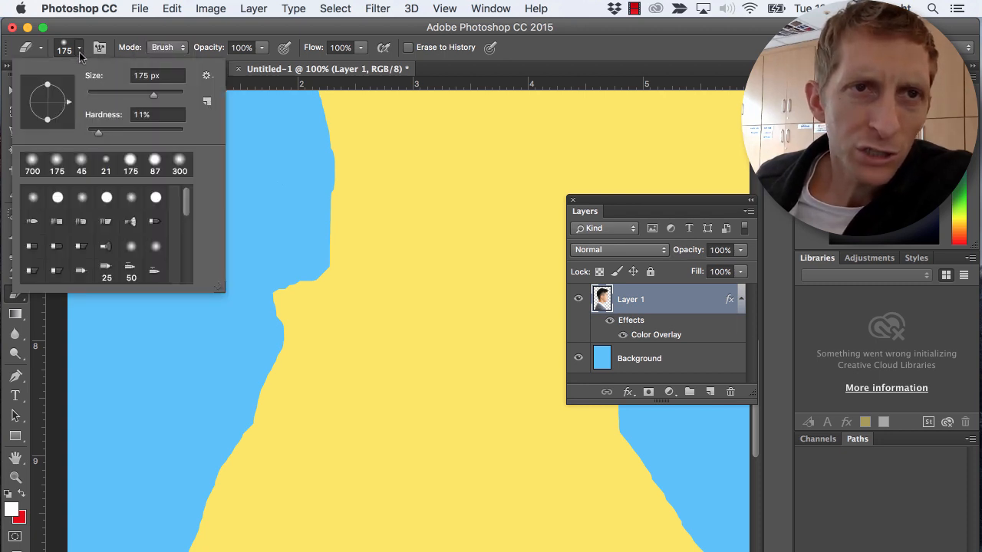
left_click_drag(155, 94, 126, 96)
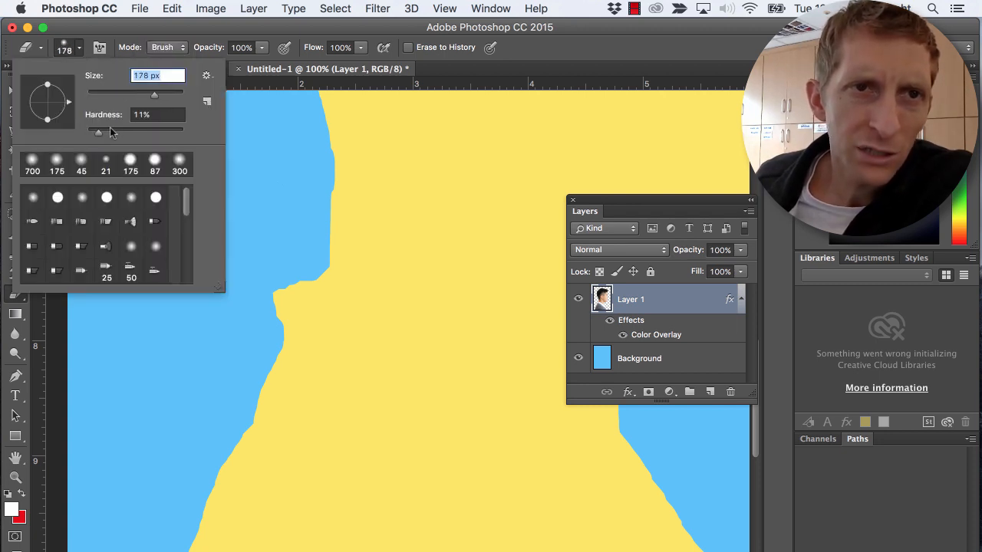
left_click_drag(102, 134, 247, 141)
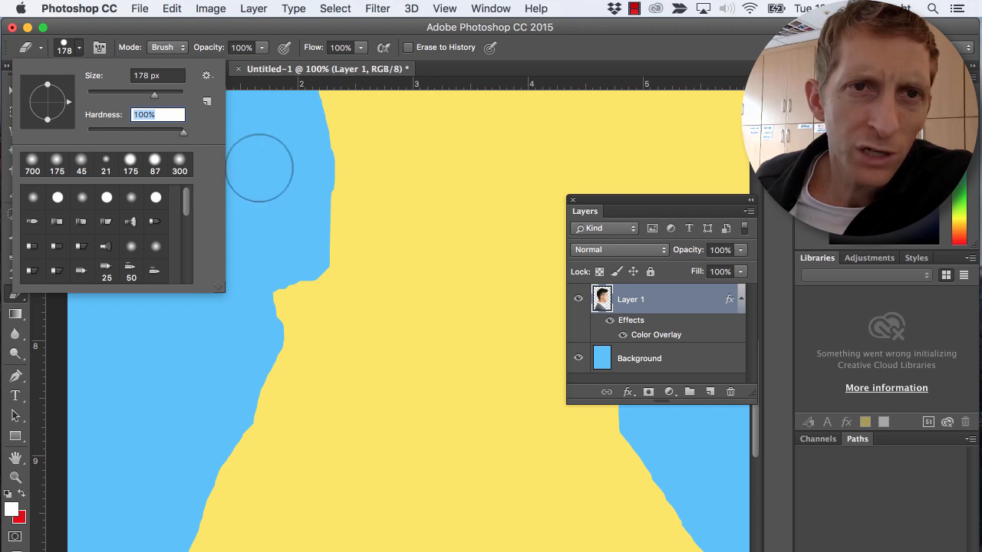
left_click(261, 165)
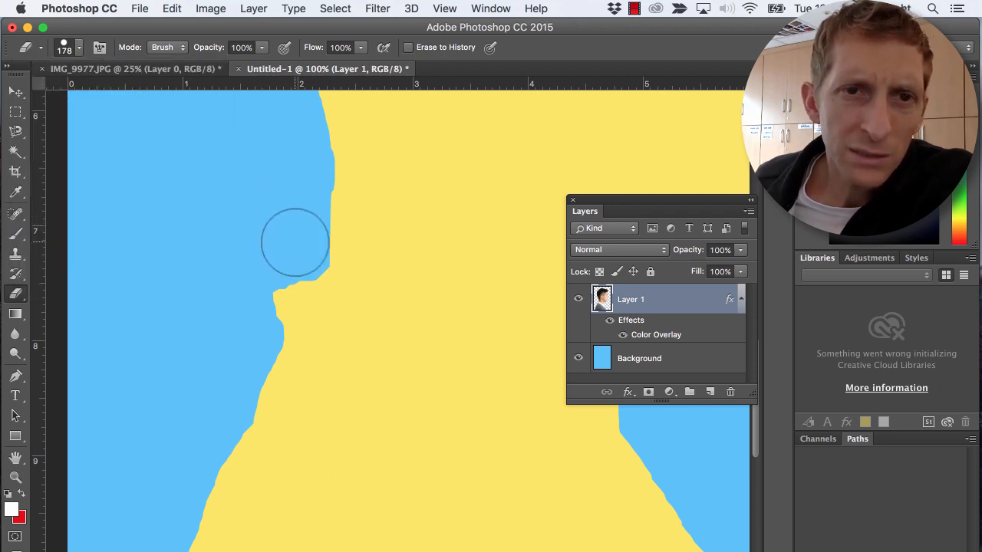
mouse_move(295, 243)
left_mouse_down()
mouse_move(231, 341)
mouse_move(277, 289)
mouse_move(286, 252)
mouse_move(270, 287)
left_mouse_up()
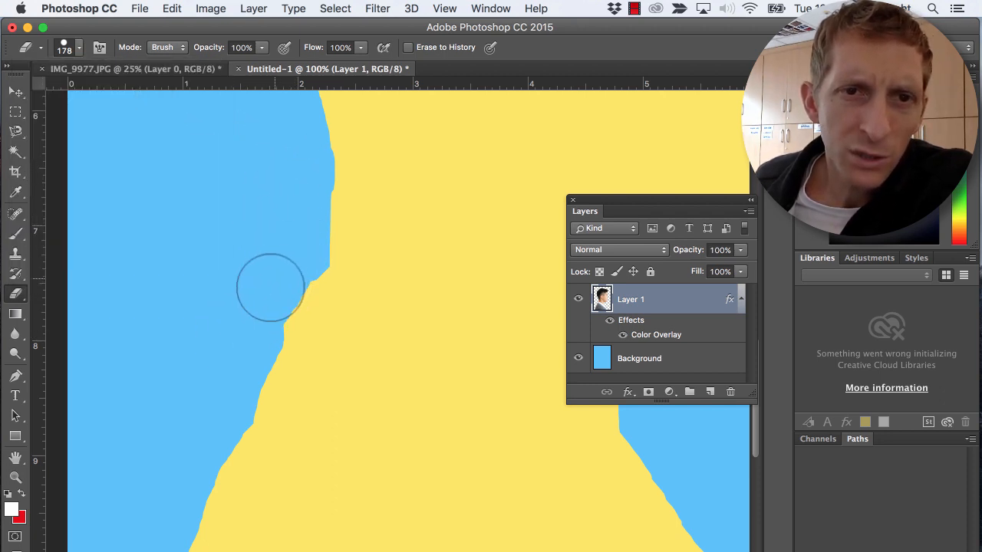
- Try erasing along the back of the neck with a soft eraser brush at 14% hardness, and undo both strokes
left_click(181, 48)
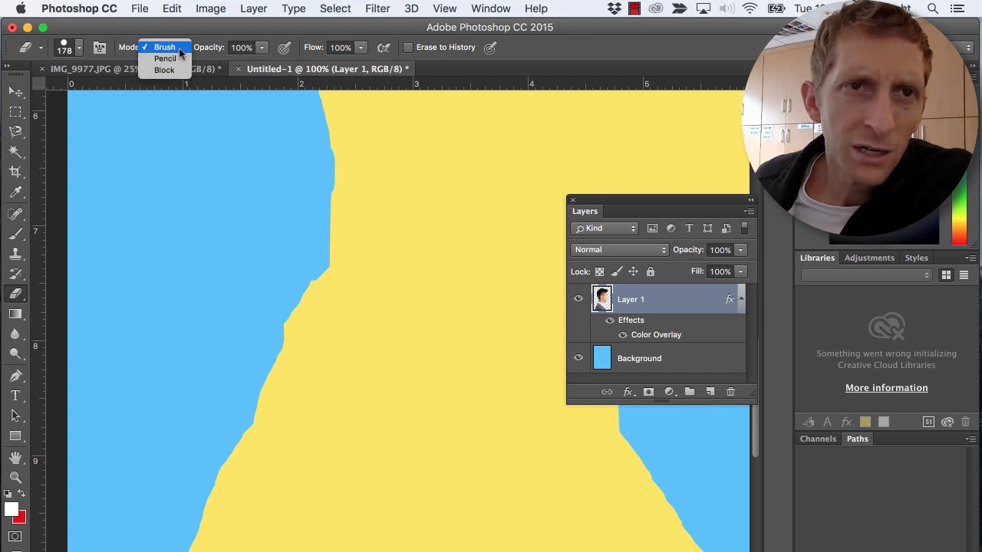
left_click(163, 46)
left_click(80, 49)
left_click(99, 133)
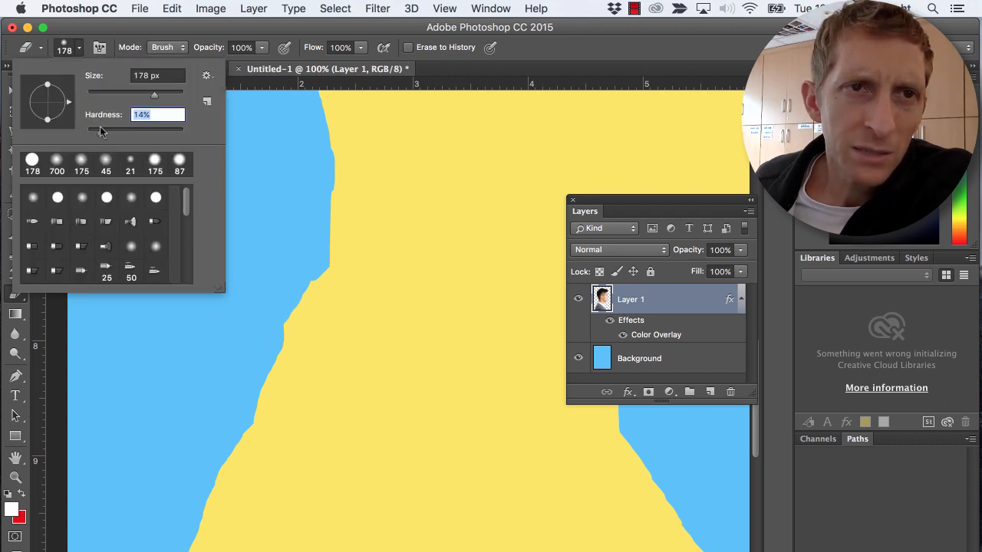
left_click(256, 206)
mouse_move(276, 263)
left_mouse_down()
mouse_move(272, 328)
mouse_move(240, 362)
left_mouse_up()
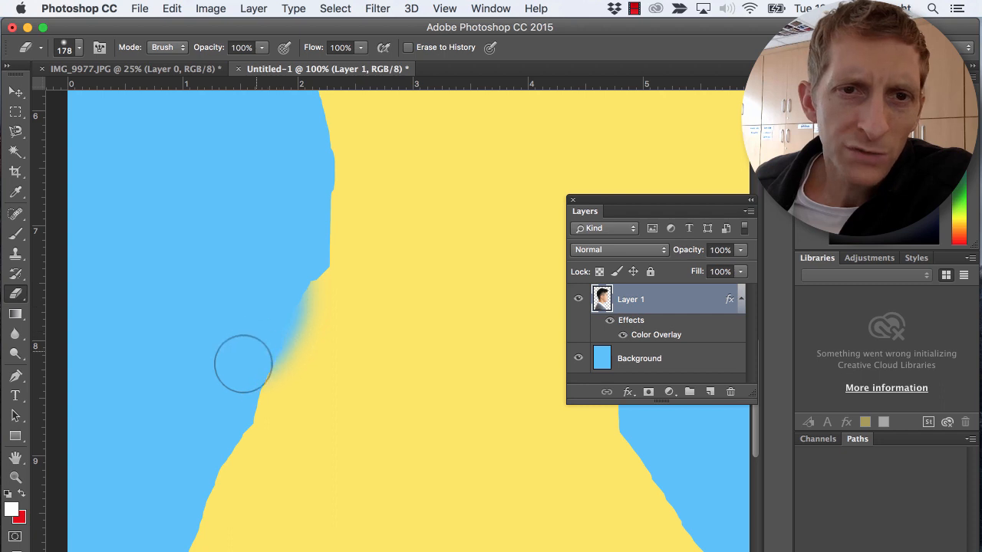
left_click_drag(320, 195, 323, 213)
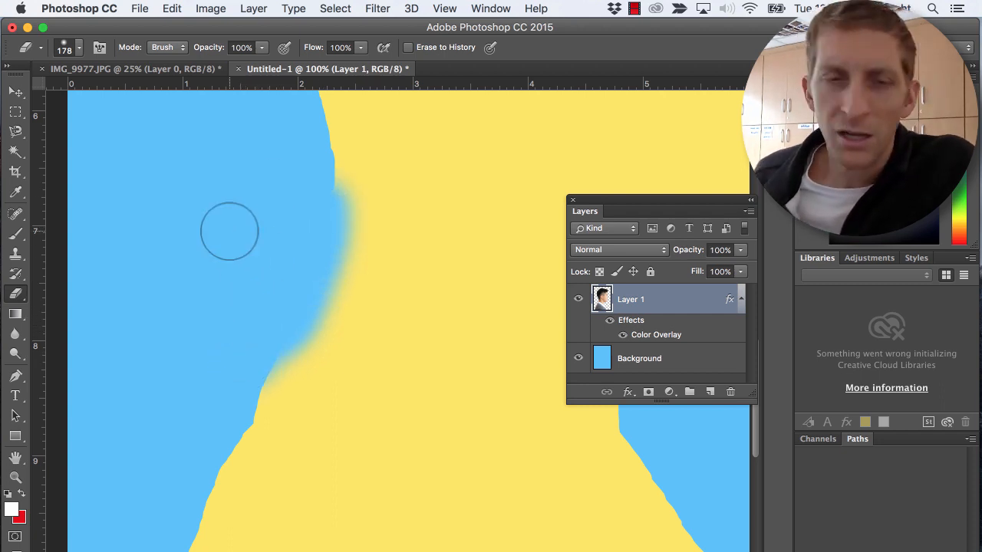
key("super+z")
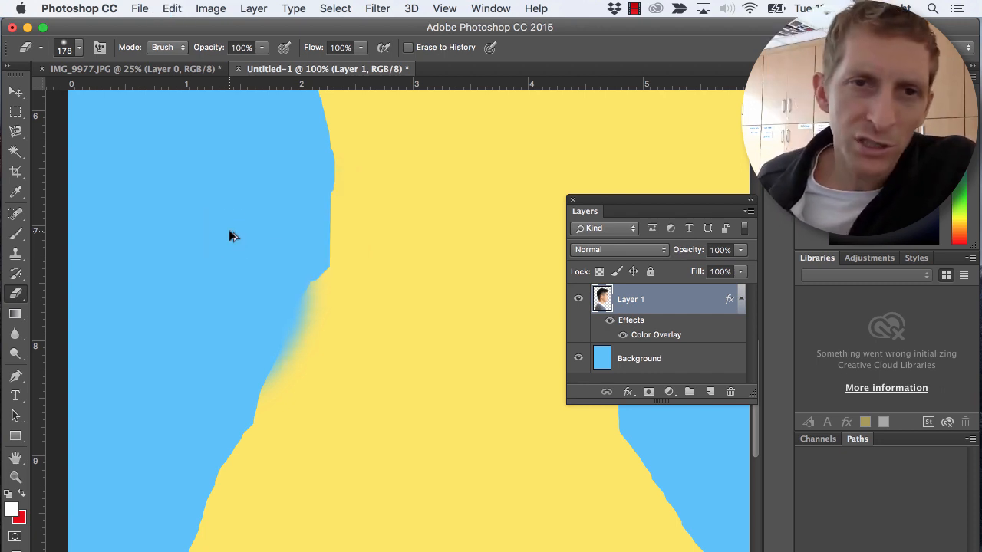
key("alt+super+z")
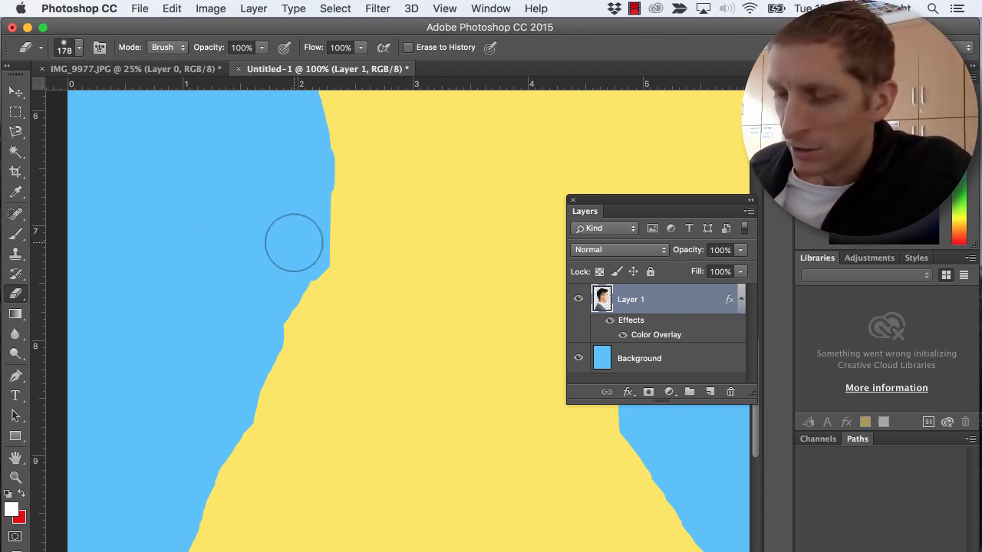
- Set the eraser to a hard 125 px brush and smooth the bumps along the back of the neck
left_click(79, 48)
left_click(269, 186)
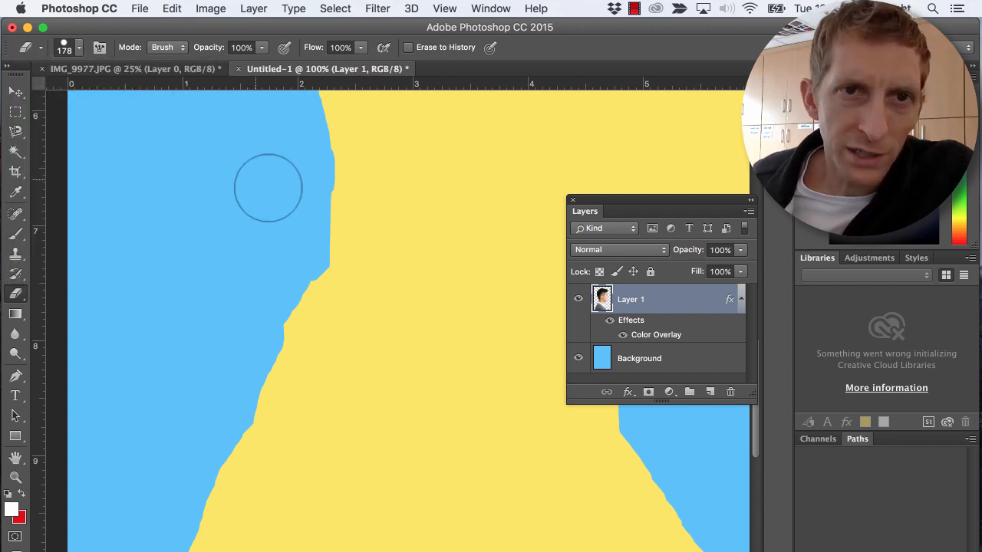
key("bracketleft")
key("bracketleft")
key("bracketleft")
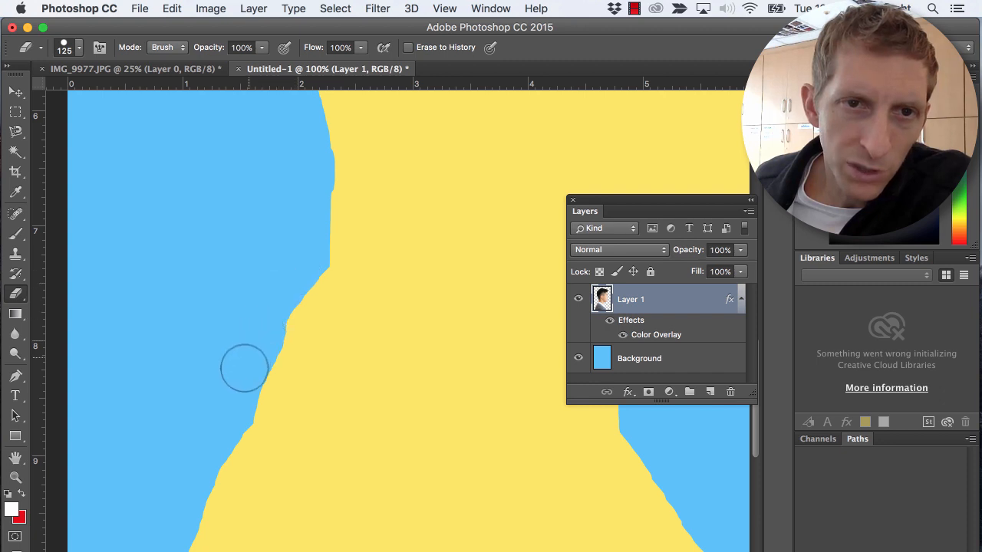
left_click_drag(239, 356, 274, 140)
left_click_drag(262, 272, 80, 421)
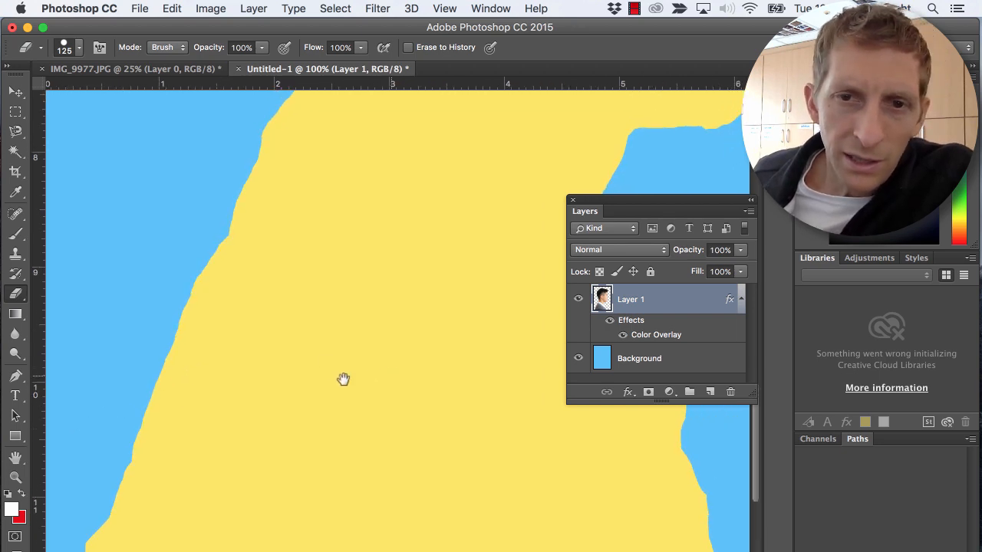
- Erase the protruding corner on the front edge below the throat, undoing one misplaced stroke and blending the edge into the chest
left_click_drag(342, 379, 151, 388)
mouse_move(475, 462)
left_mouse_down()
mouse_move(458, 447)
mouse_move(497, 543)
left_mouse_up()
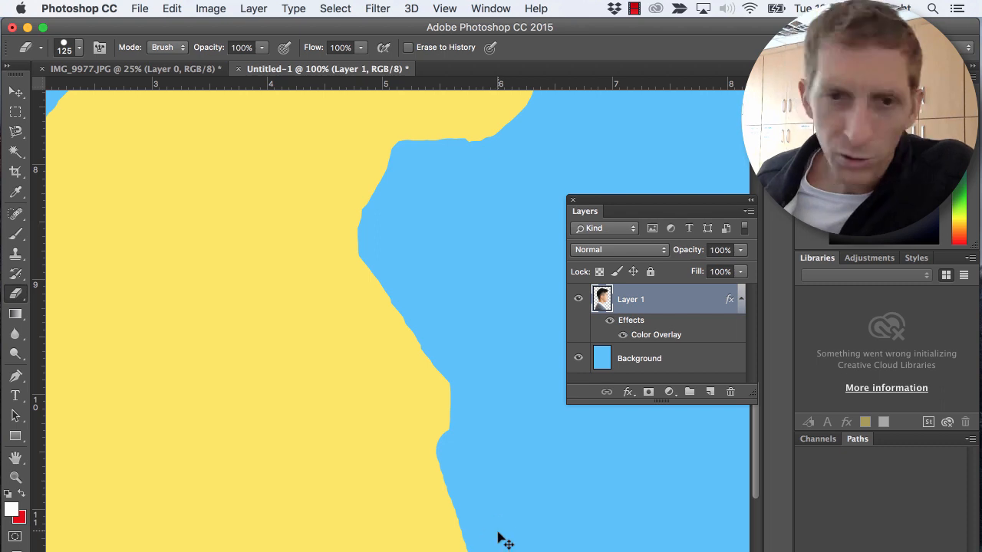
key("super+z")
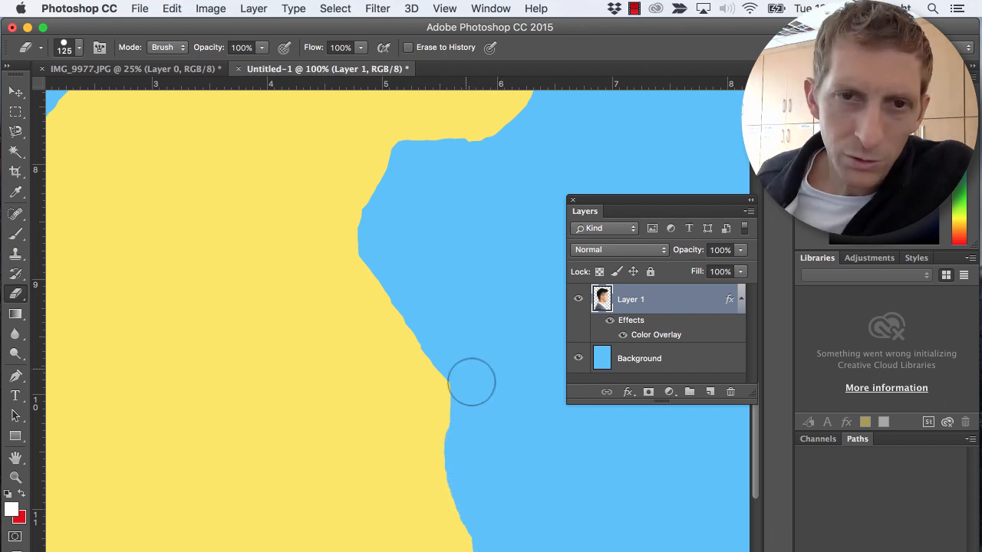
mouse_move(471, 379)
left_mouse_down()
mouse_move(449, 341)
mouse_move(466, 437)
left_mouse_up()
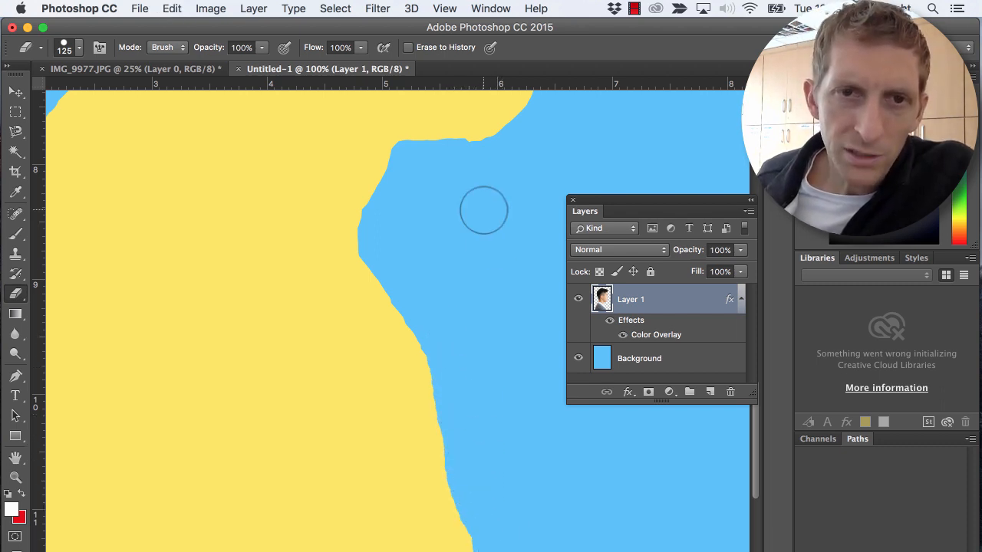
- Examine the outline from the chin up the face to the top of the head, and check the whole silhouette
left_click_drag(483, 235, 403, 421)
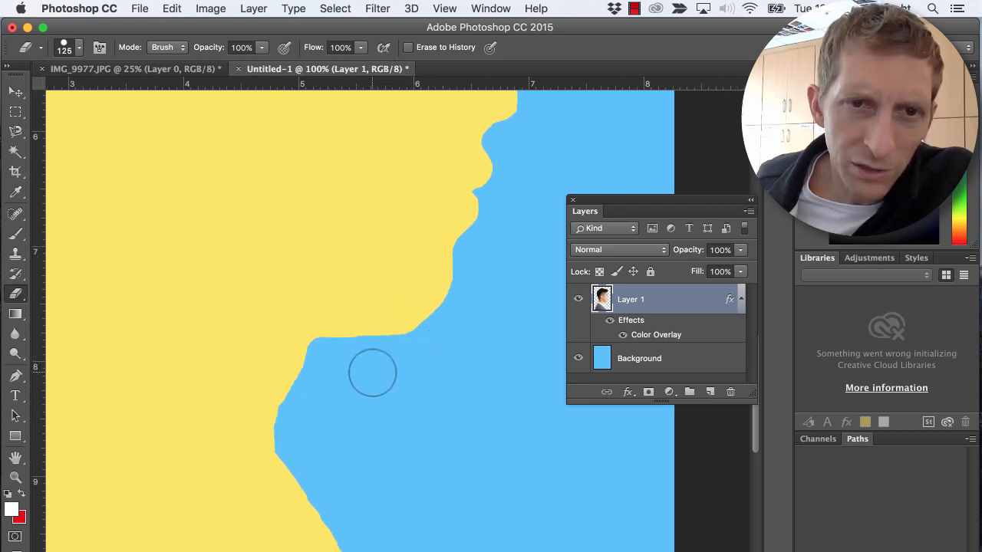
mouse_move(535, 219)
left_mouse_down()
mouse_move(491, 323)
mouse_move(429, 401)
left_mouse_up()
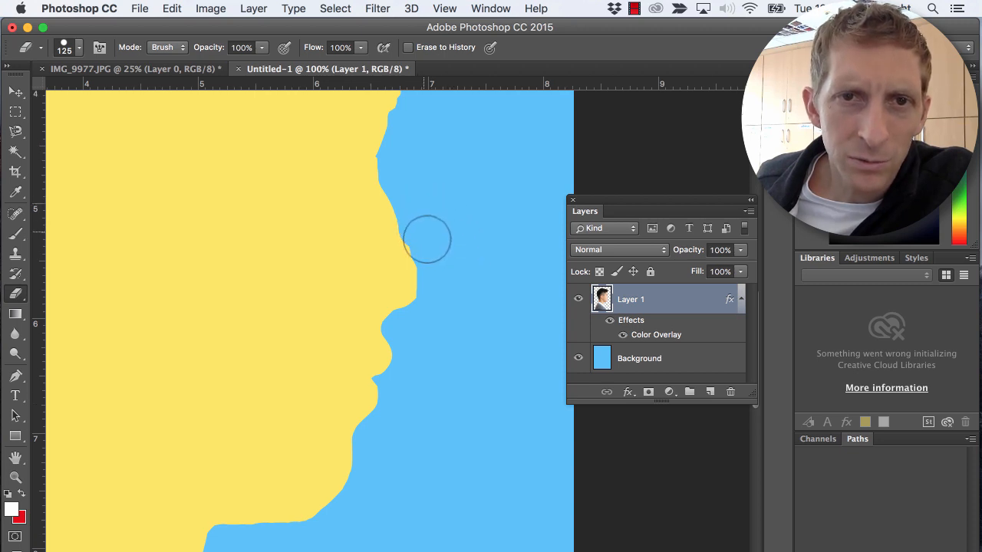
mouse_move(464, 188)
left_mouse_down()
mouse_move(441, 325)
mouse_move(447, 390)
left_mouse_up()
left_click_drag(458, 280, 455, 461)
left_click_drag(460, 307, 466, 451)
mouse_move(351, 201)
left_mouse_down()
mouse_move(502, 189)
mouse_move(659, 149)
left_mouse_up()
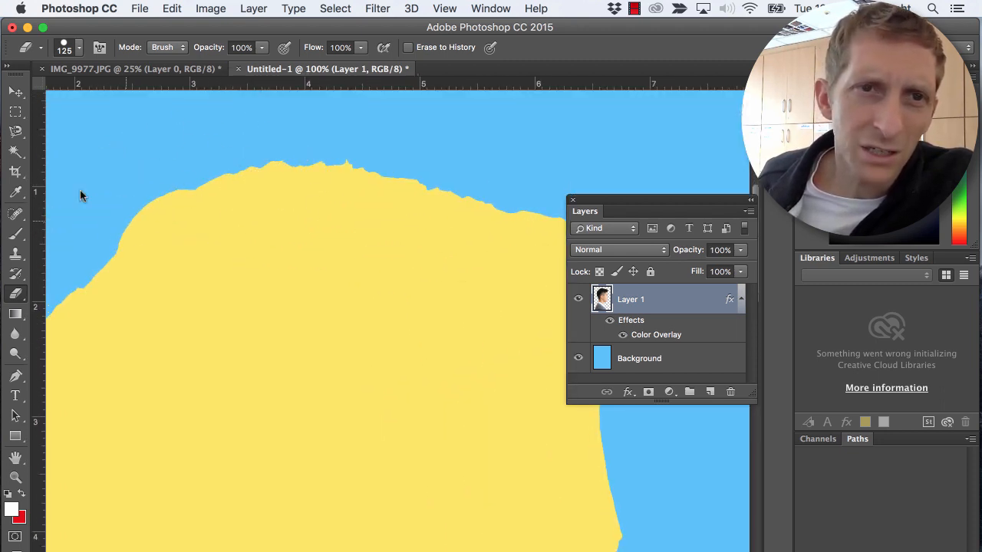
left_click_drag(574, 140, 470, 123)
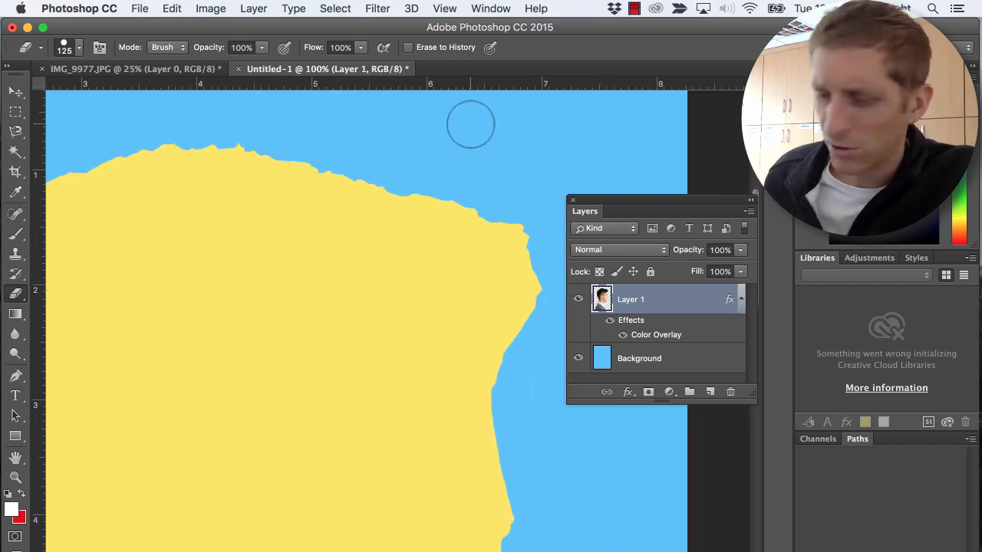
key("super+minus")
key("super+minus")
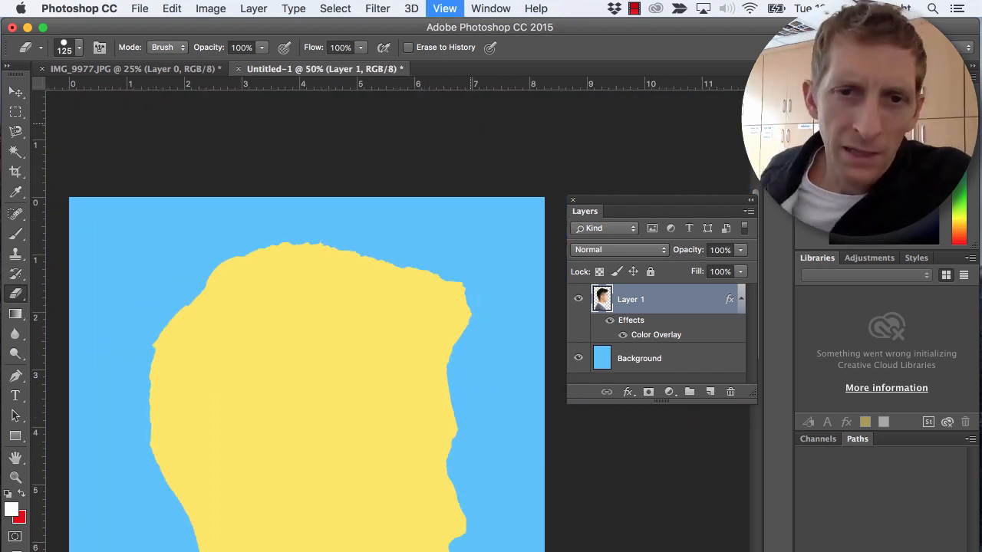
scroll(469, 122, "left", 3)
key("super+minus")
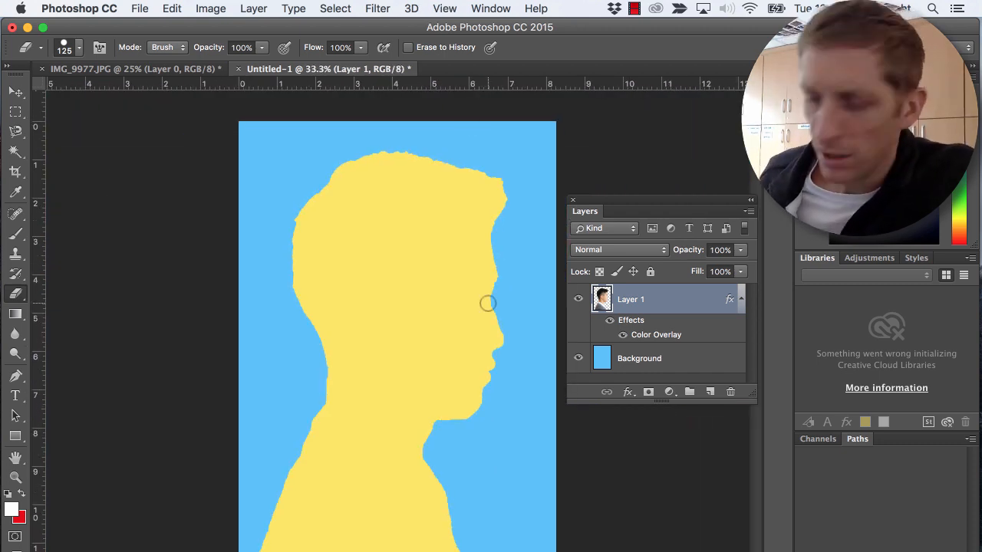
- Move the silhouette straight down to free space above the head, and add a new layer above it
key("v")
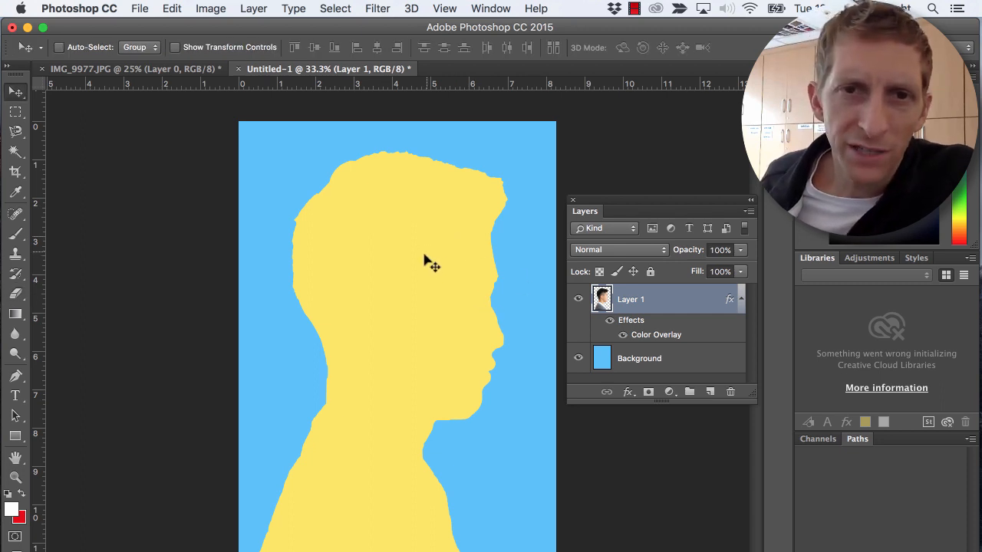
left_click_drag(424, 254, 383, 218)
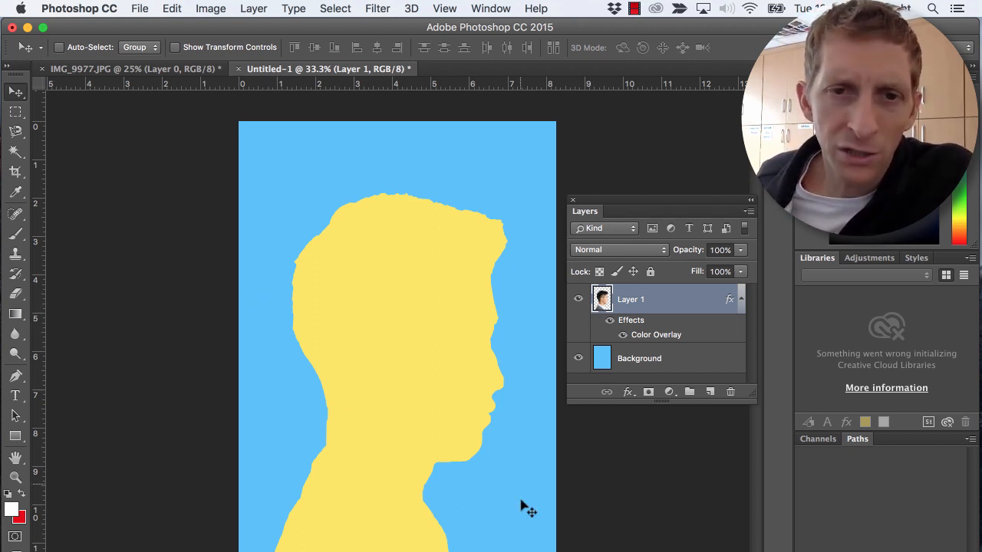
left_click(708, 394)
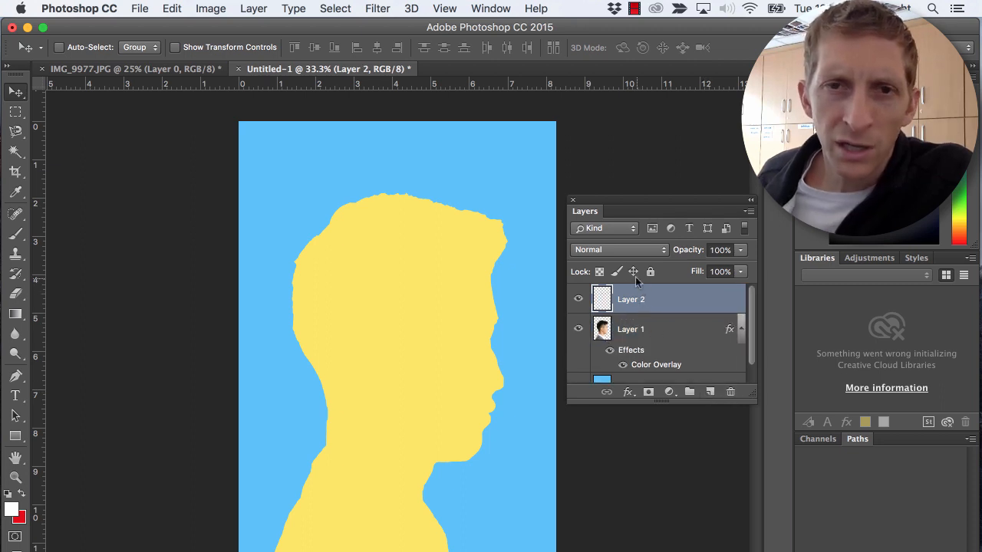
- Add the white 200 pt text "First Last" above the head and shift it down so it fits within the page
key("t")
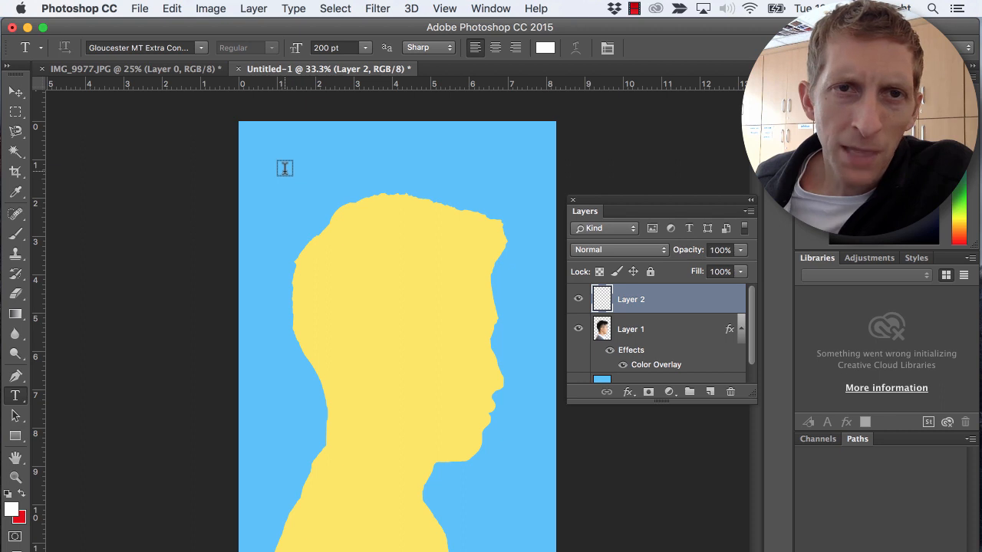
left_click(284, 168)
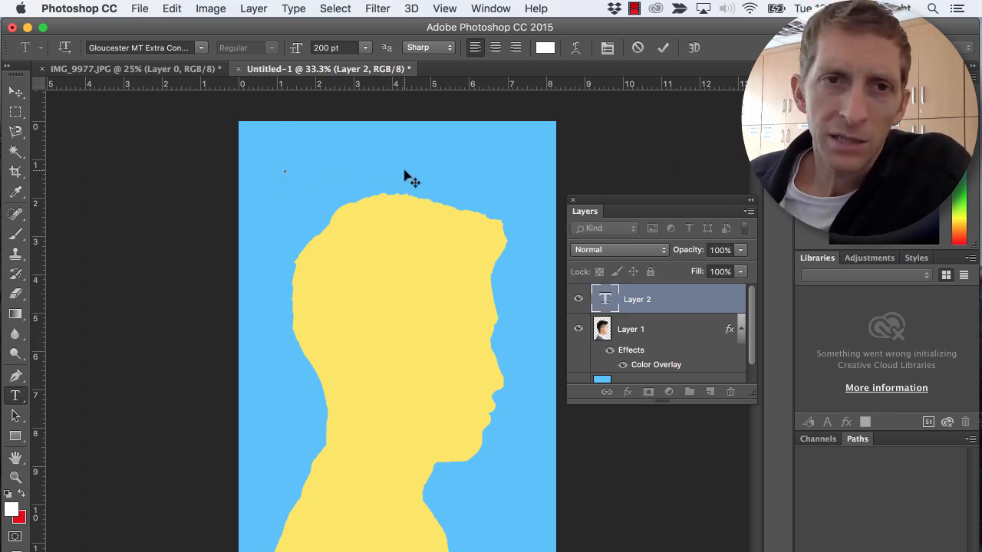
type("Firs")
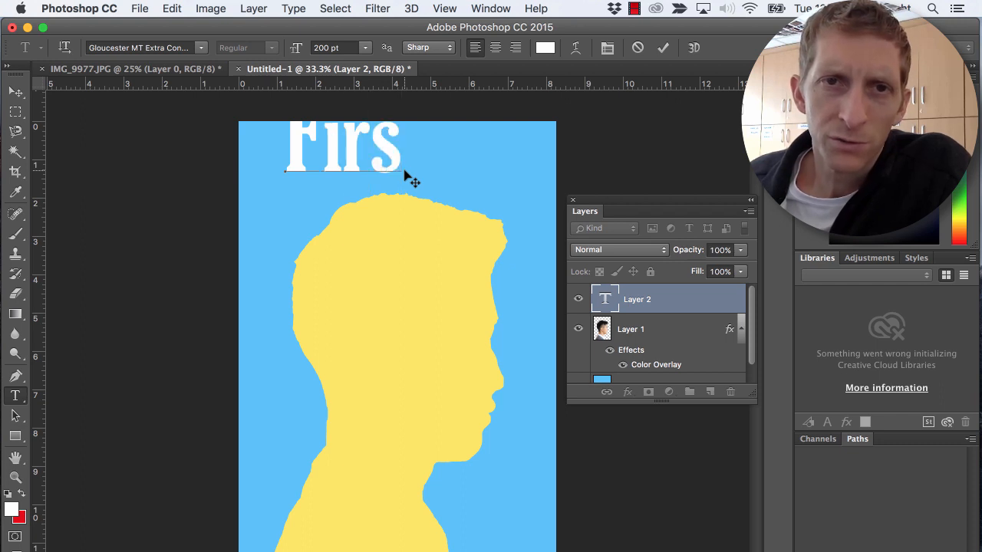
type("t Last")
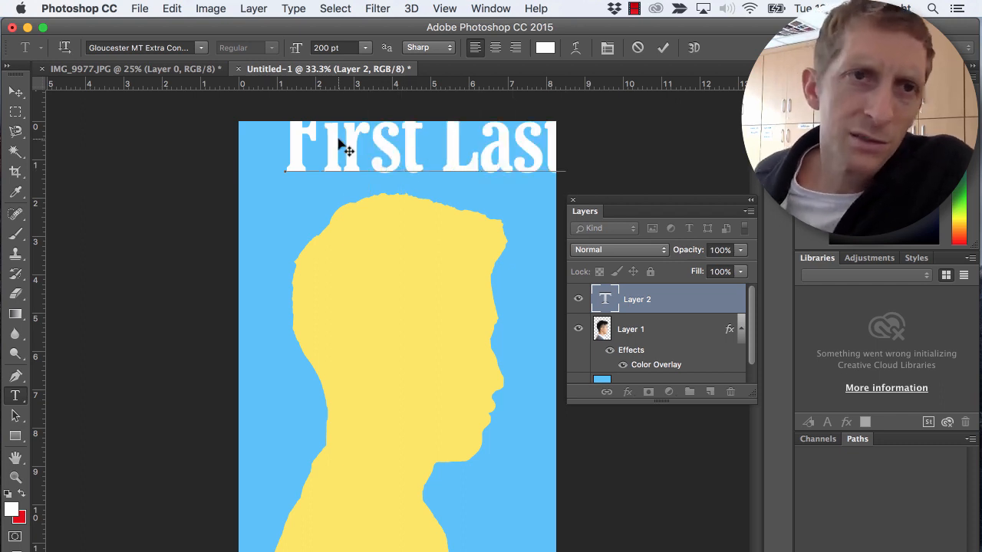
left_click(15, 91)
left_click_drag(432, 171, 419, 201)
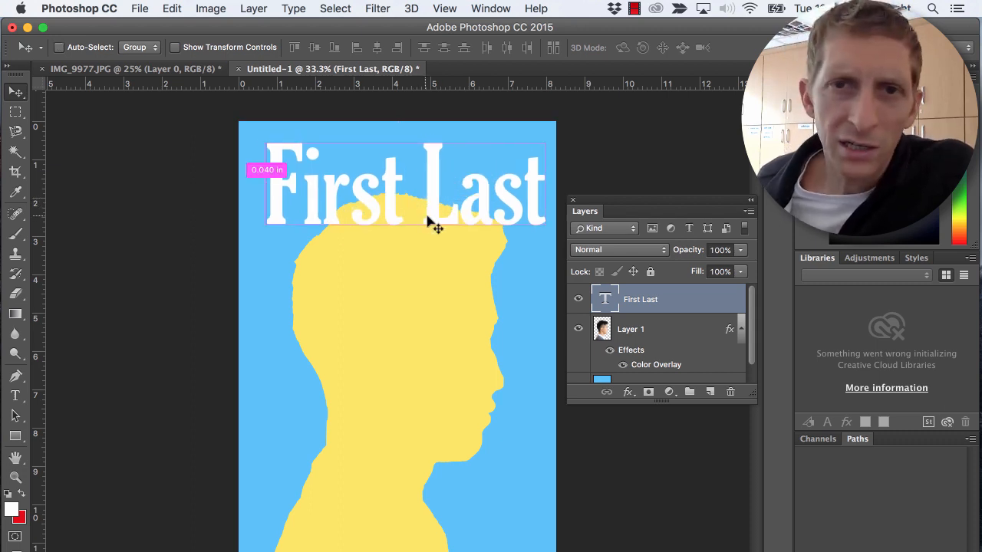
- Rotate the "First Last" text by -13.61°, scale it down to 158.01 pt and position it just above the head
key("super+t")
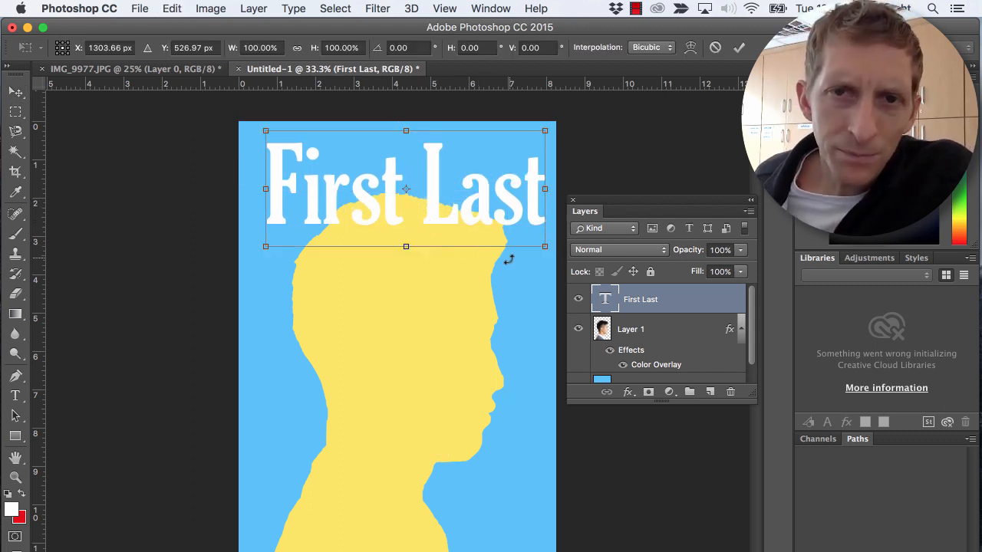
left_click_drag(545, 258, 571, 227)
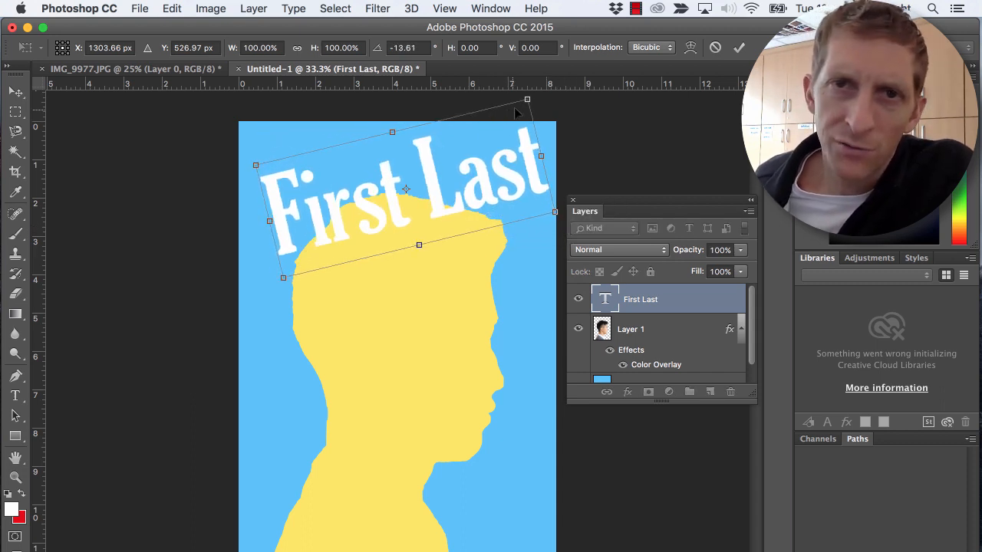
left_click_drag(528, 101, 477, 147)
left_click_drag(417, 207, 402, 180)
key("Return")
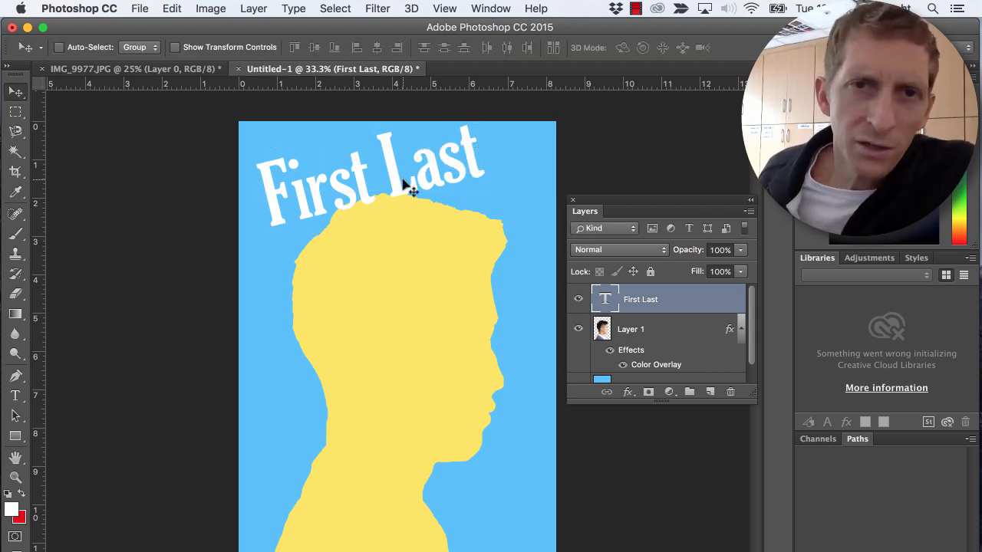
- Change the font of the whole "First Last" text to Avenir Next Ultra Light Italic
double_click(391, 172)
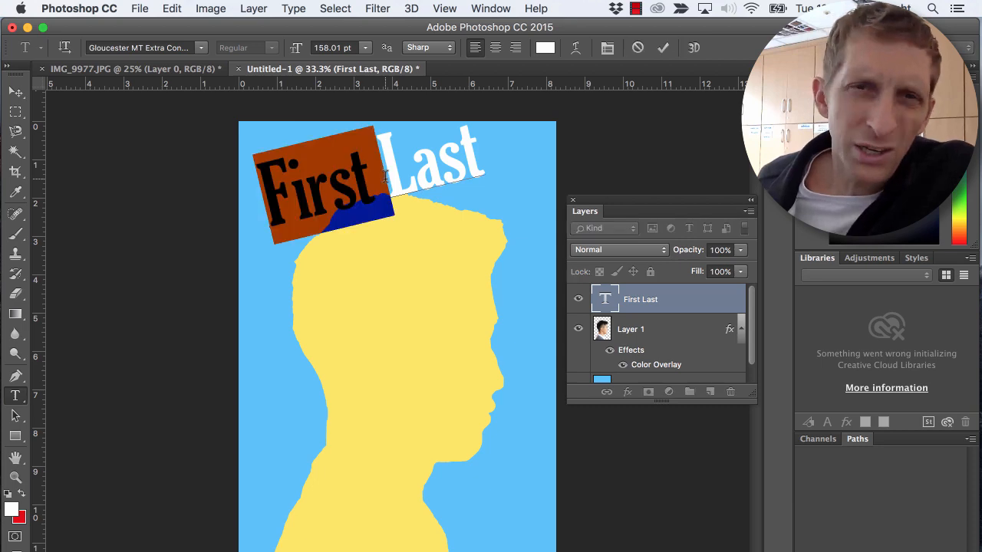
left_click(201, 48)
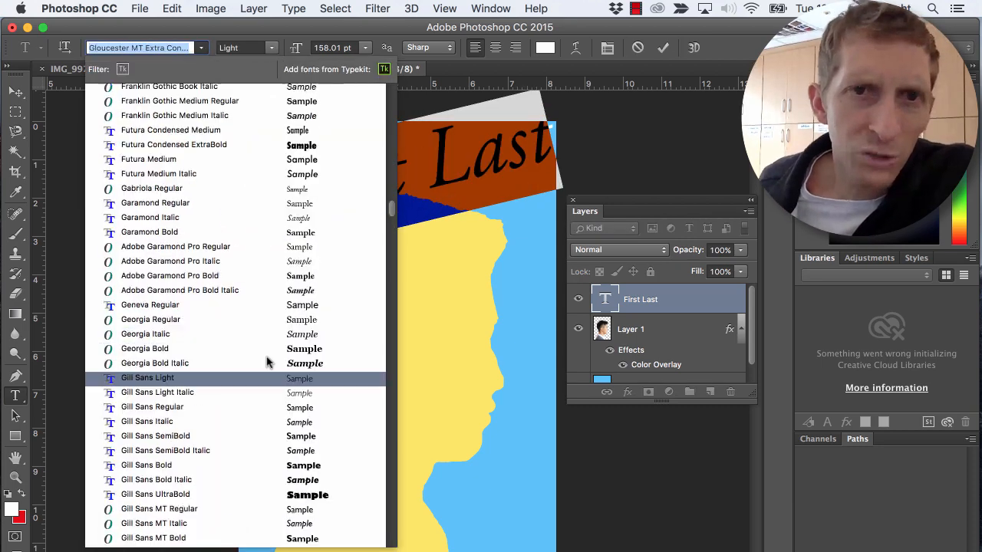
scroll(267, 362, "up", 20)
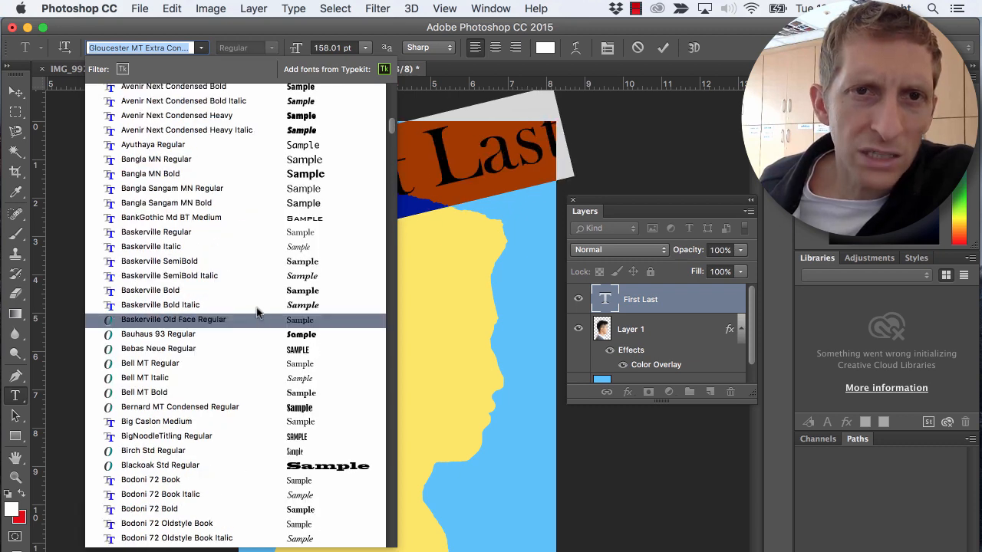
scroll(259, 306, "up", 6)
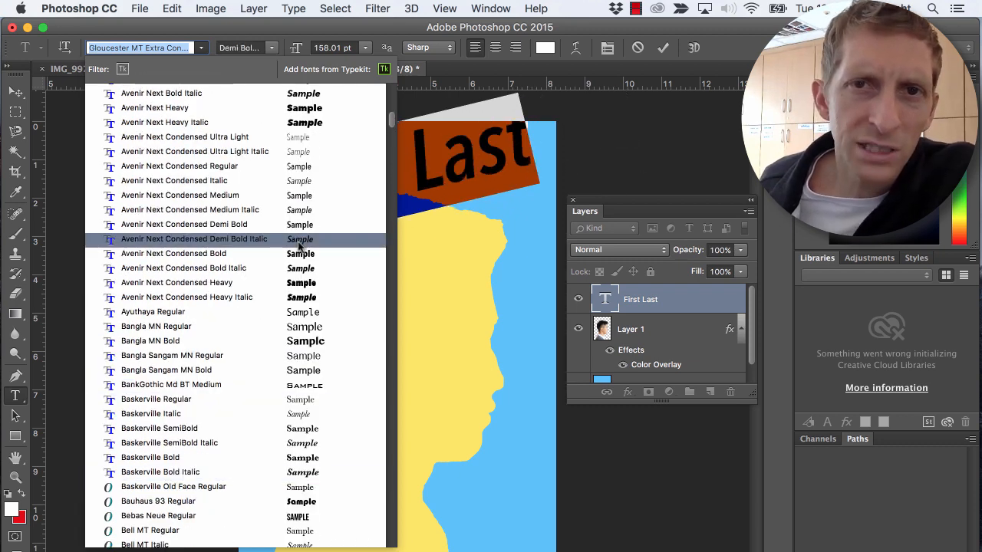
scroll(297, 254, "up", 5)
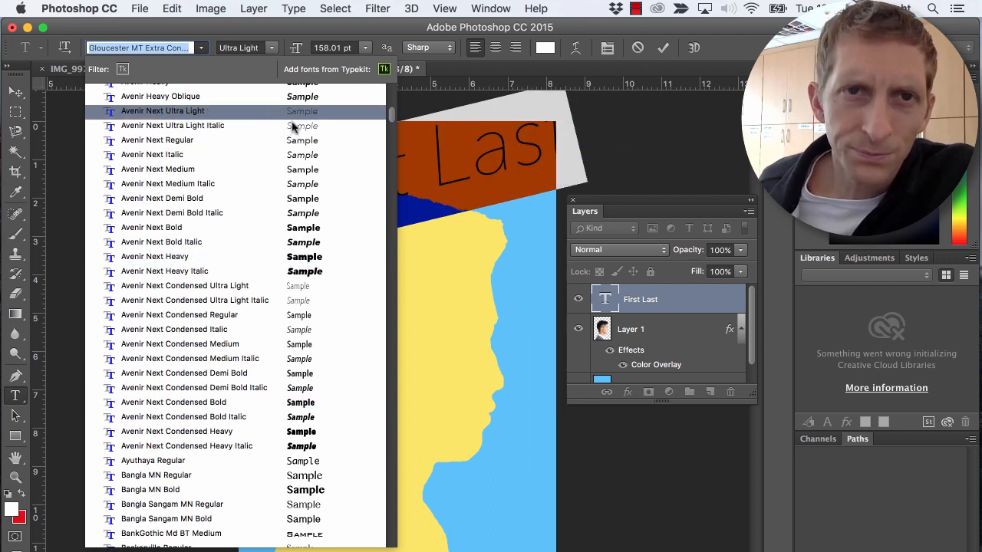
left_click(291, 127)
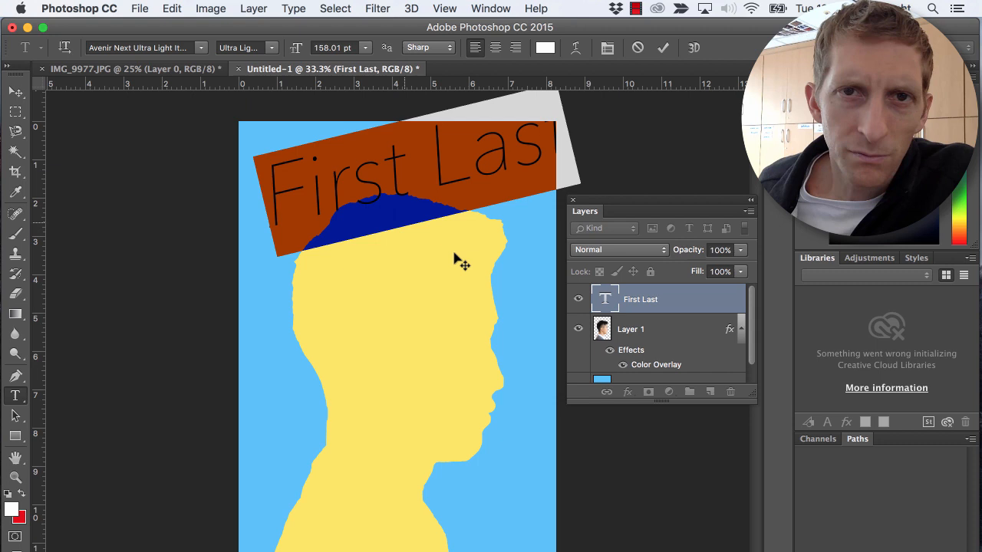
- Set the size of the whole "First Last" text to 111 pt
left_click(463, 167)
double_click(433, 164)
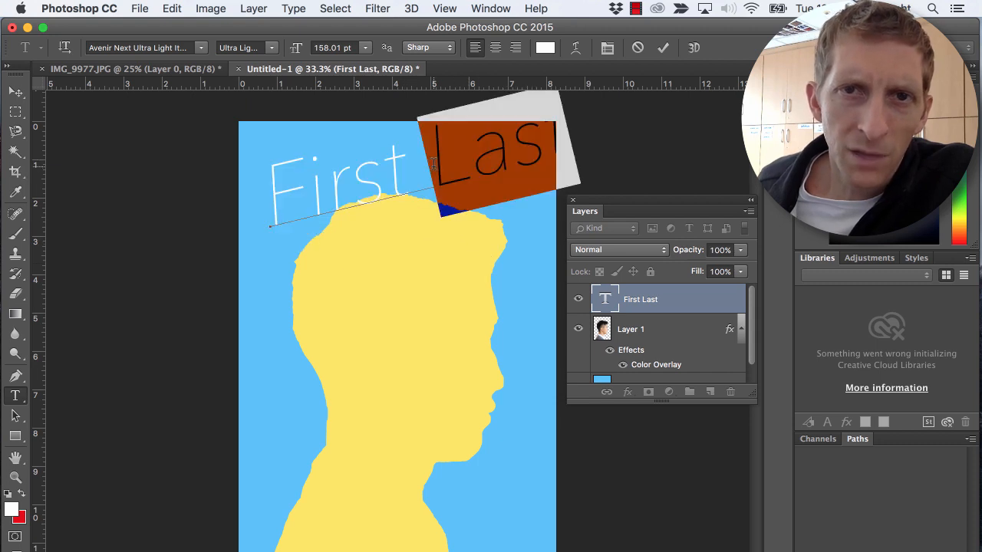
triple_click(322, 165)
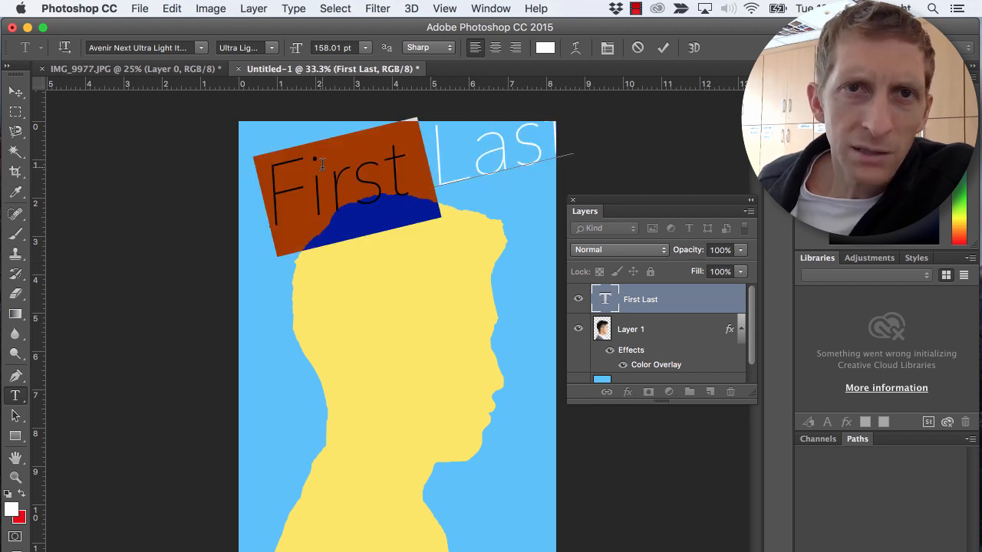
left_click(366, 49)
left_click(349, 230)
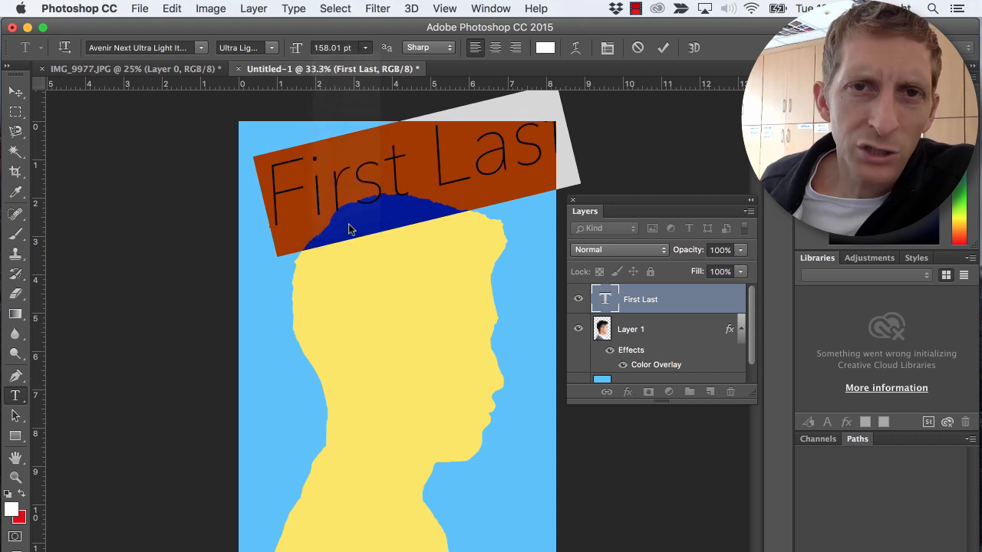
left_click(339, 47)
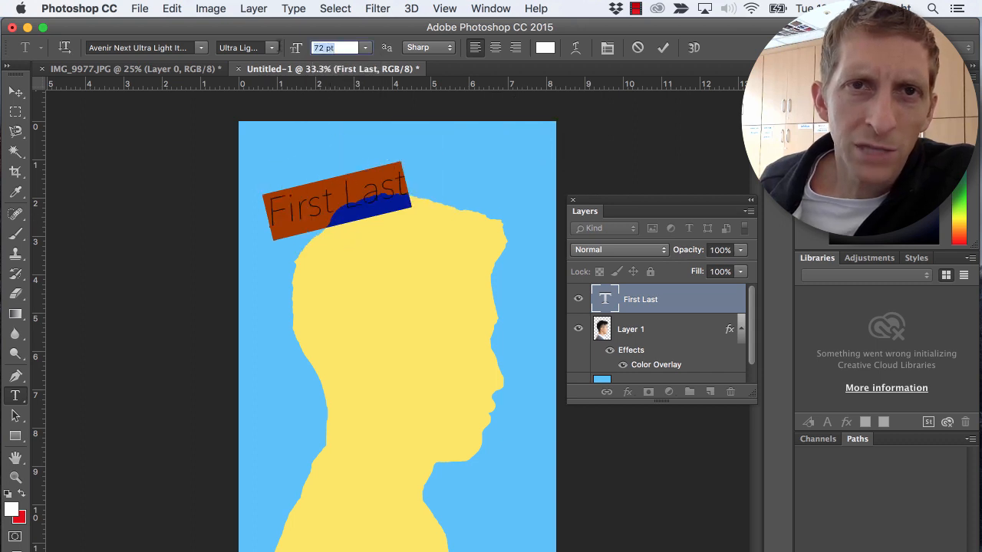
type("111")
key("Return")
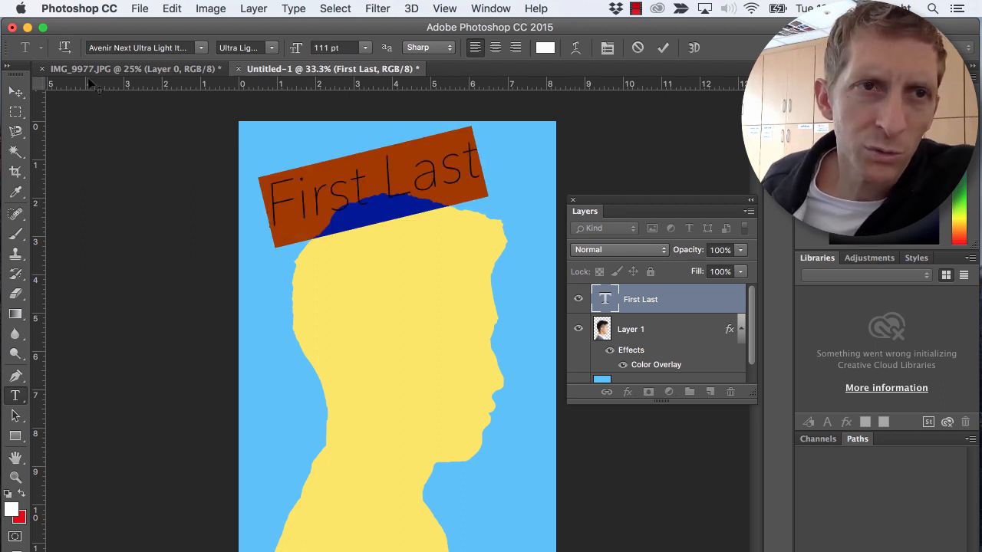
- Move the "First Last" text up and left so it sits clear of the head near the page's upper-left corner
left_click(15, 91)
left_click_drag(388, 192, 370, 182)
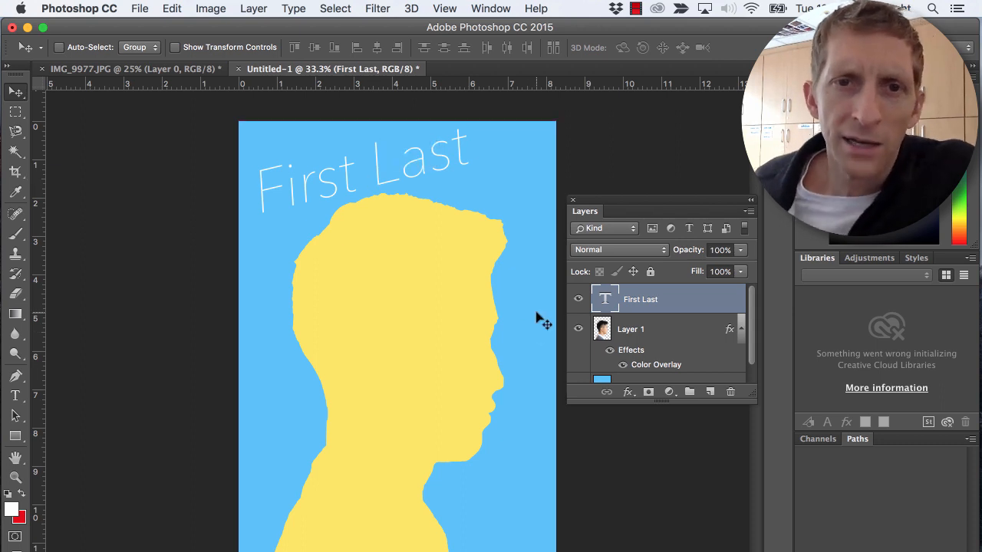
left_click_drag(448, 171, 415, 169)
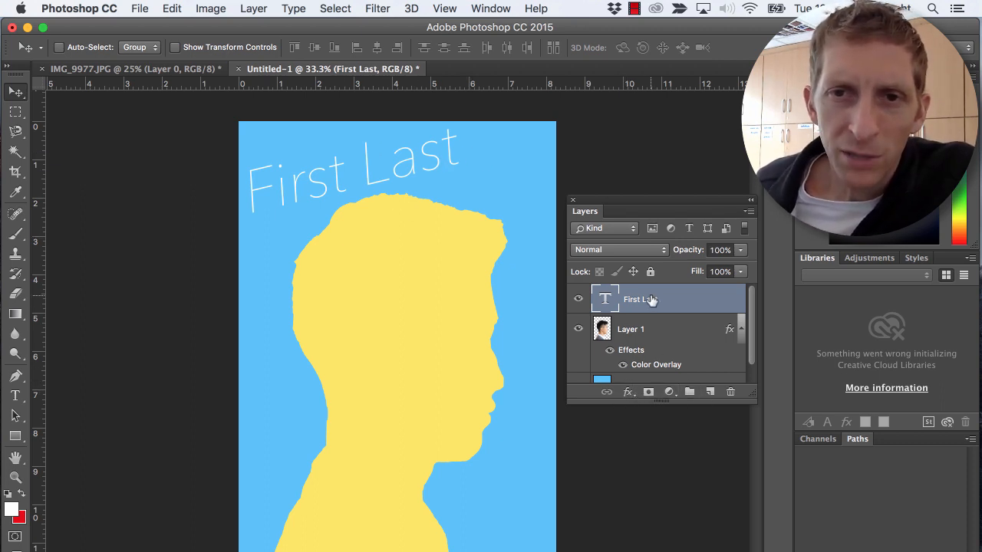
- Add a black drop shadow to the "First Last" text layer with a 130° angle, 19 px distance, 26% spread and 4 px size
left_click(628, 394)
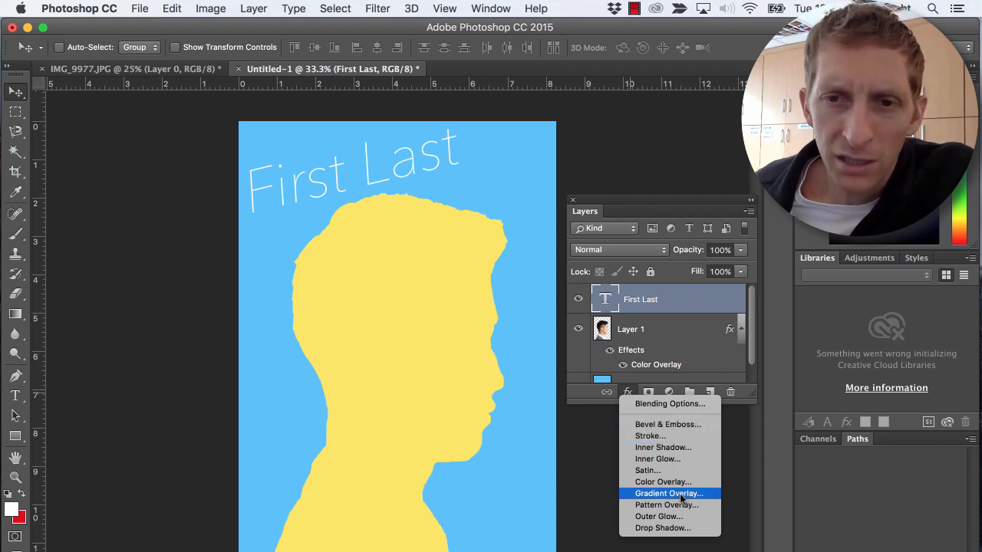
left_click(675, 528)
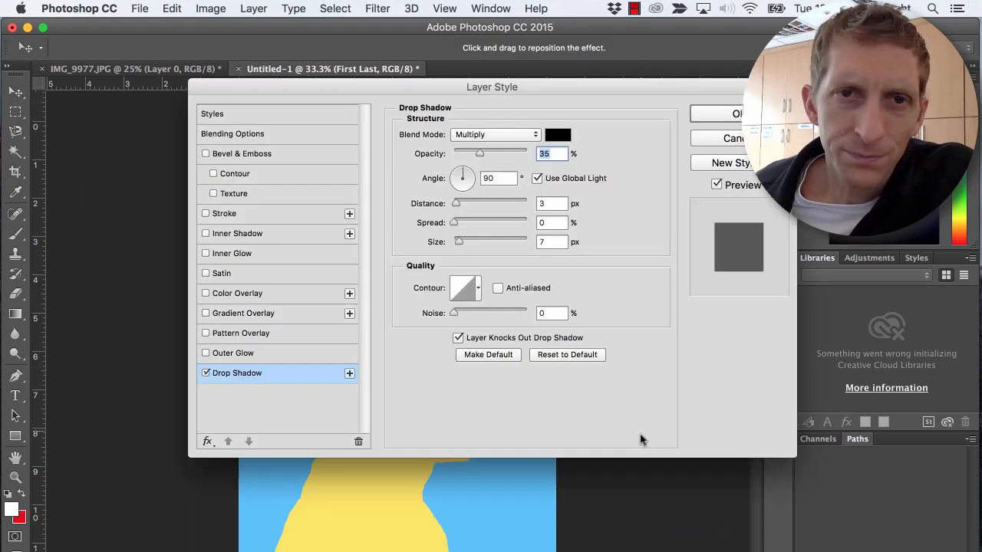
left_click_drag(521, 87, 557, 231)
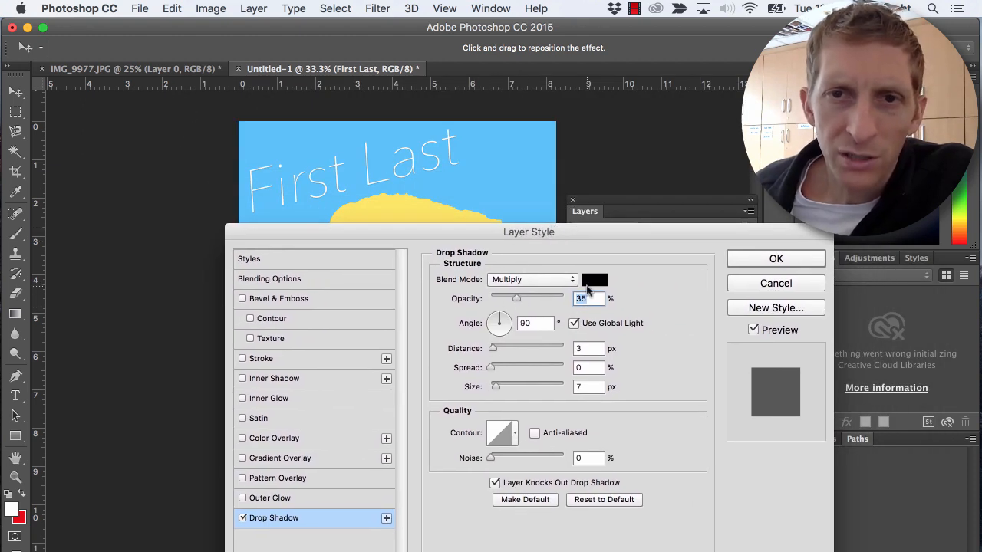
left_click(595, 281)
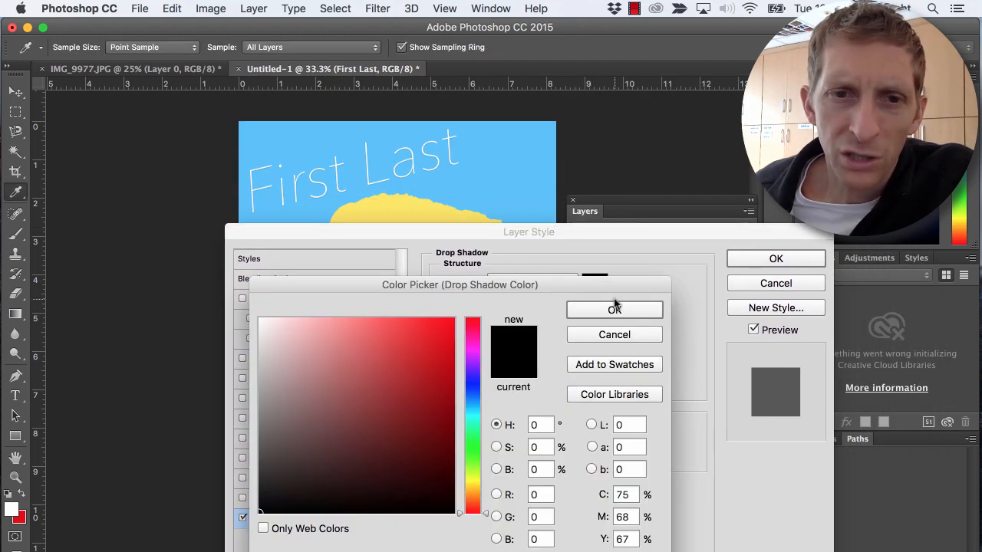
left_click(614, 309)
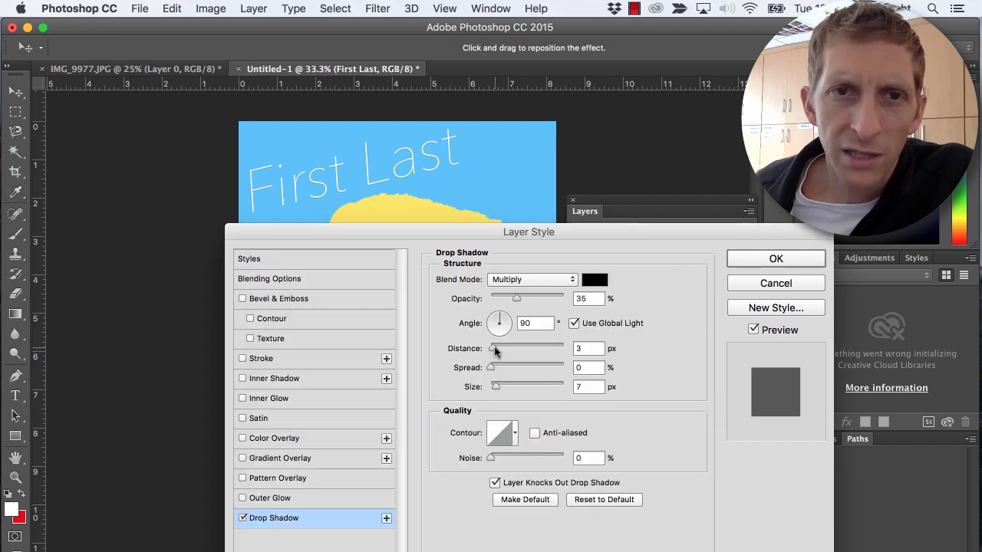
mouse_move(495, 350)
left_mouse_down()
mouse_move(532, 350)
mouse_move(505, 350)
left_mouse_up()
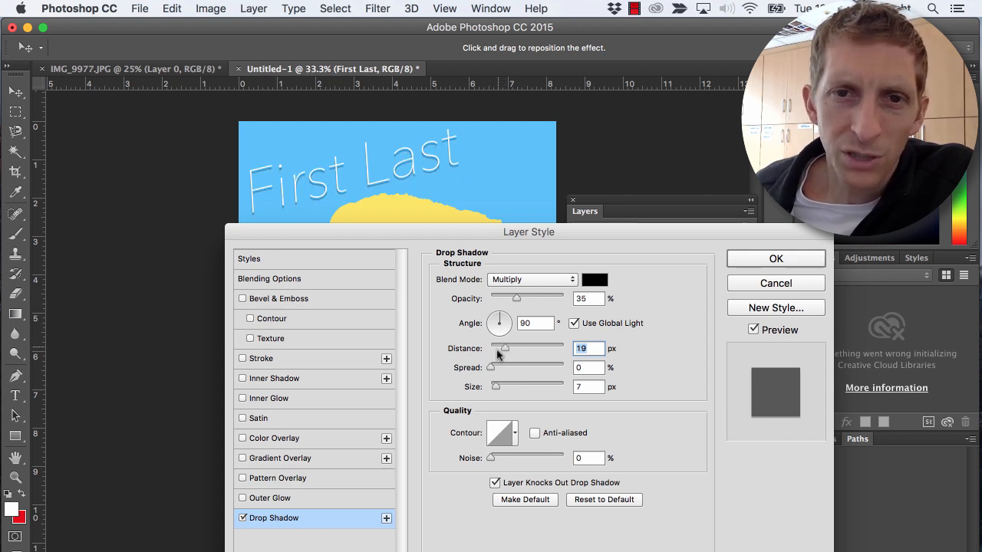
mouse_move(492, 370)
left_mouse_down()
mouse_move(549, 370)
mouse_move(498, 371)
mouse_move(523, 389)
mouse_move(488, 389)
left_mouse_up()
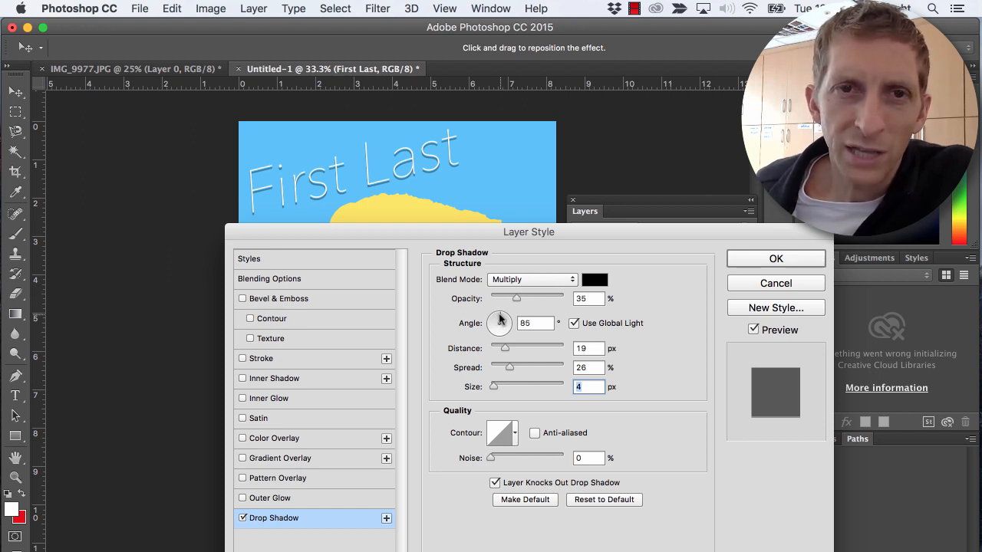
mouse_move(499, 319)
left_mouse_down()
mouse_move(509, 319)
mouse_move(490, 310)
left_mouse_up()
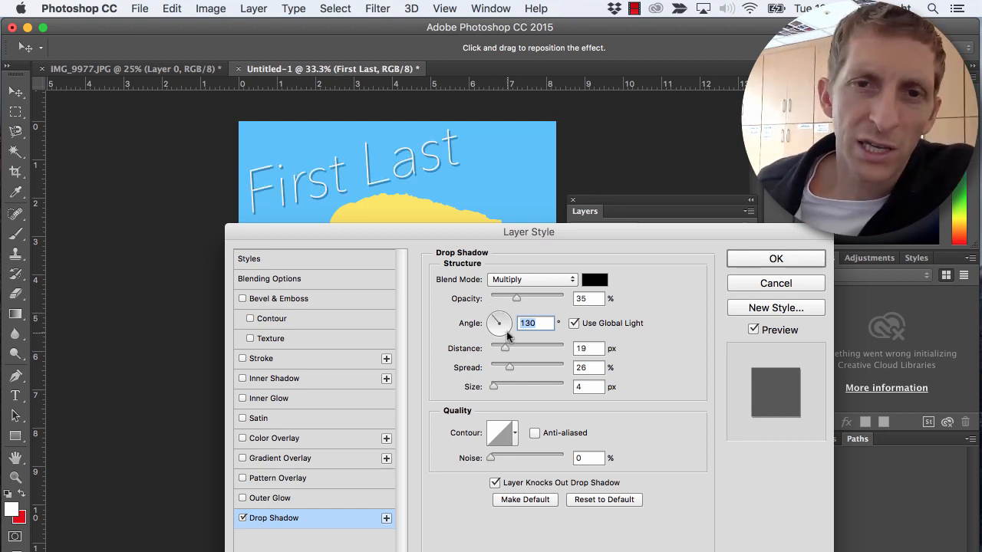
left_click(775, 261)
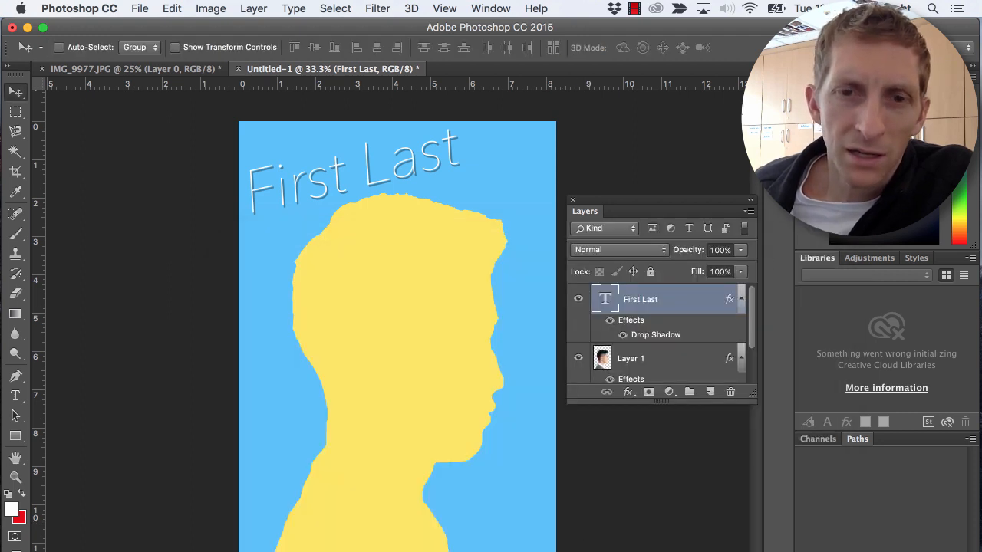
left_click(629, 394)
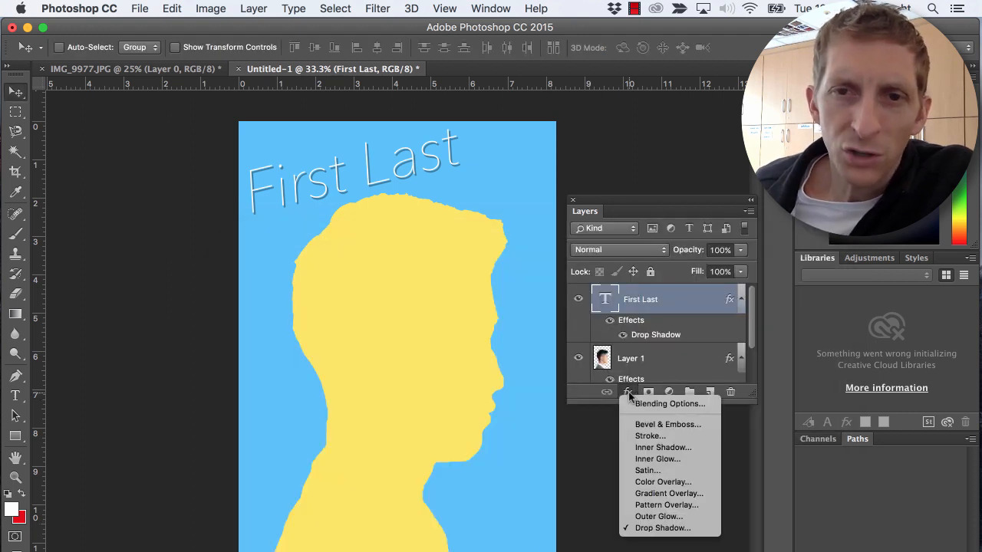
left_click(649, 436)
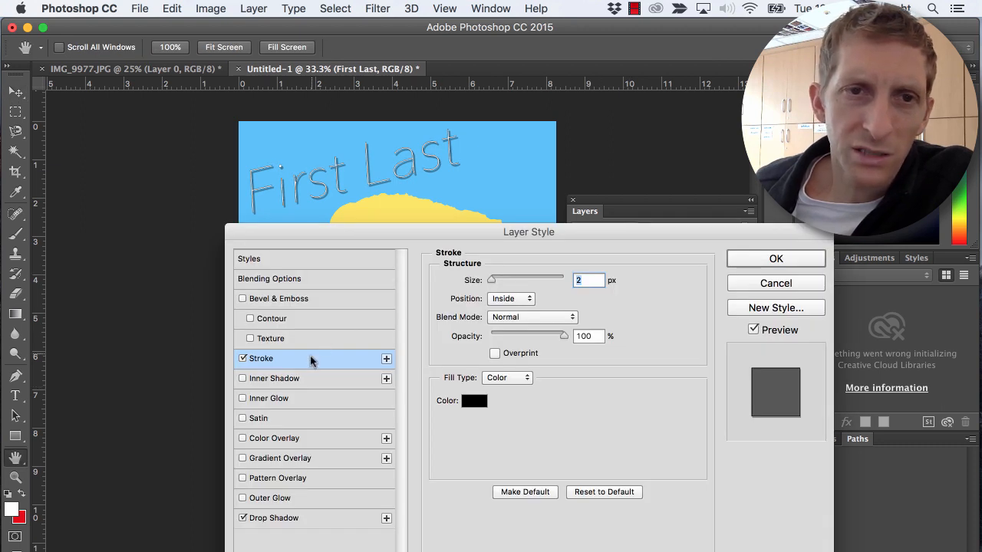
left_click(525, 282)
left_click_drag(525, 283, 485, 283)
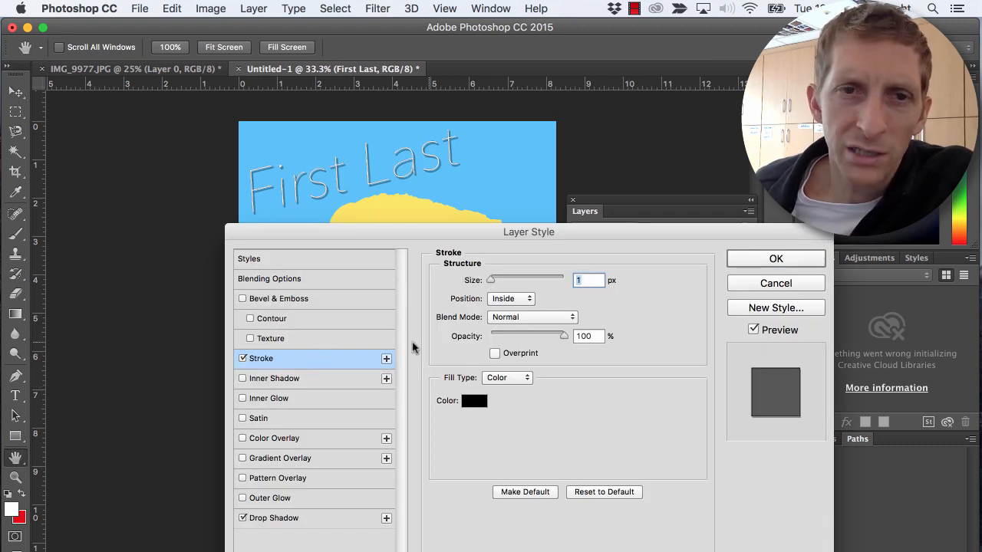
left_click(243, 359)
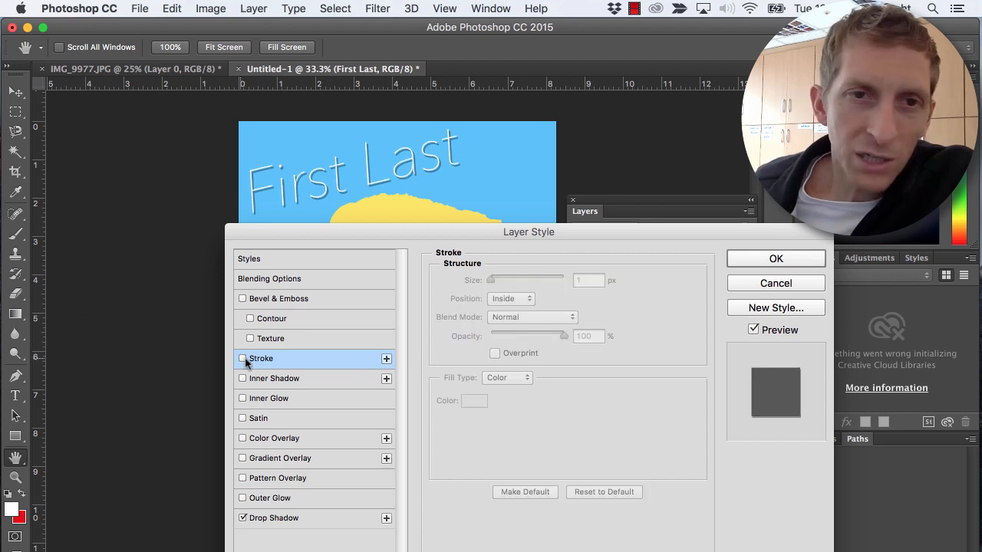
left_click(242, 298)
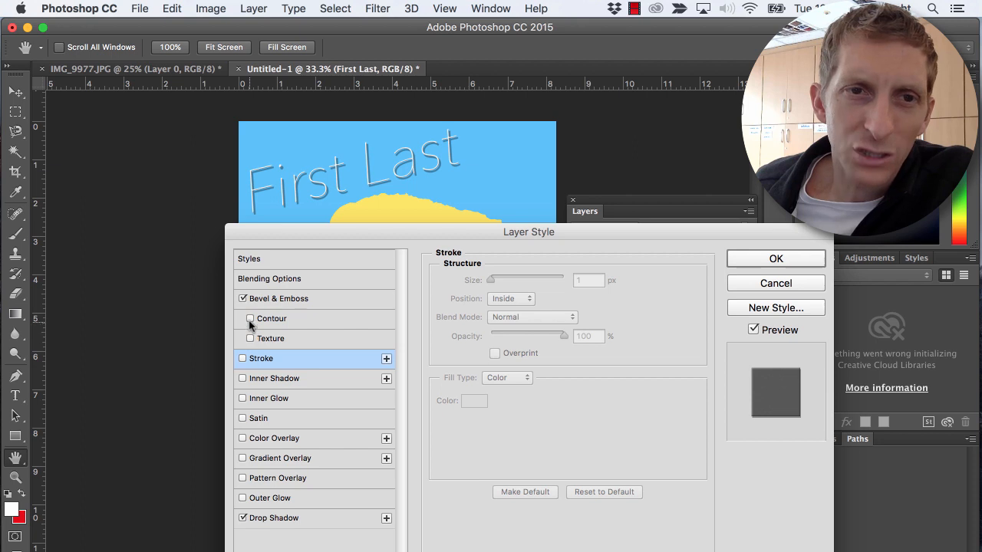
left_click(242, 298)
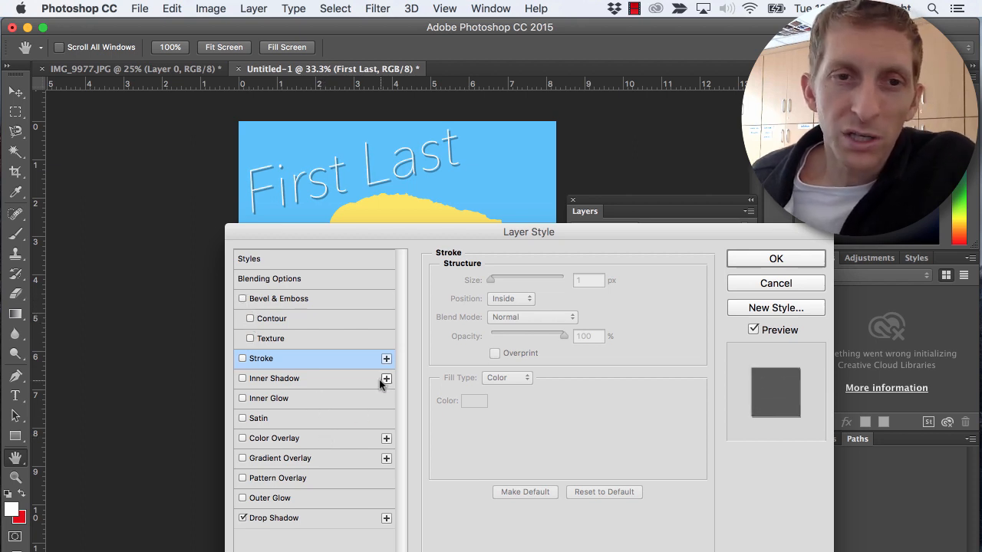
left_click(756, 283)
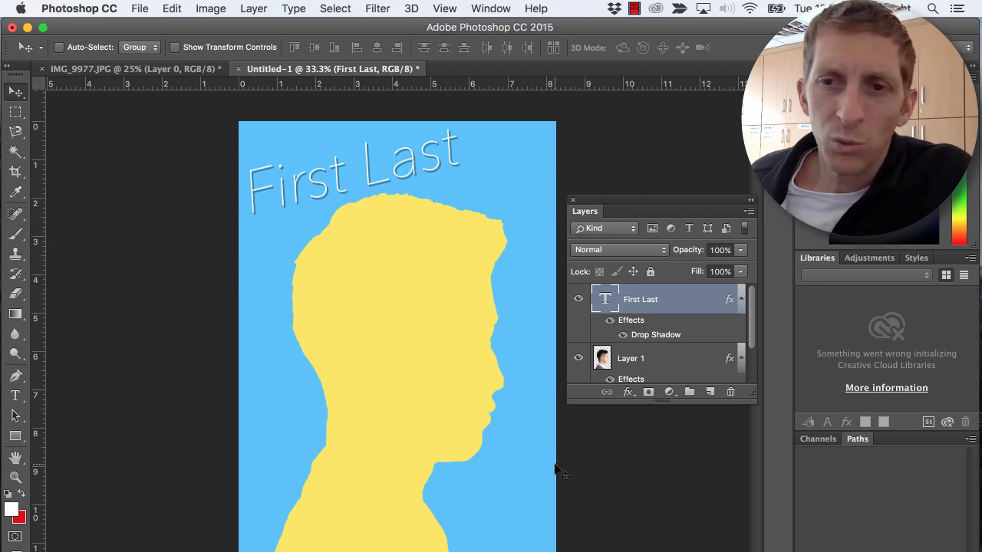
- Save the document in the Dropbox folder as the Photoshop file "Shadow First Last.psd" with Maximize Compatibility on
left_click(142, 10)
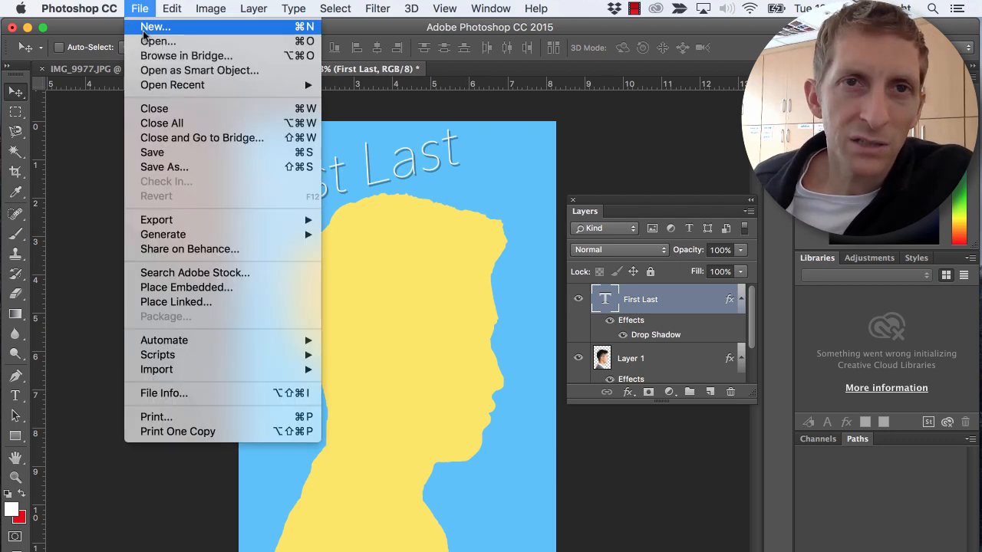
left_click(144, 162)
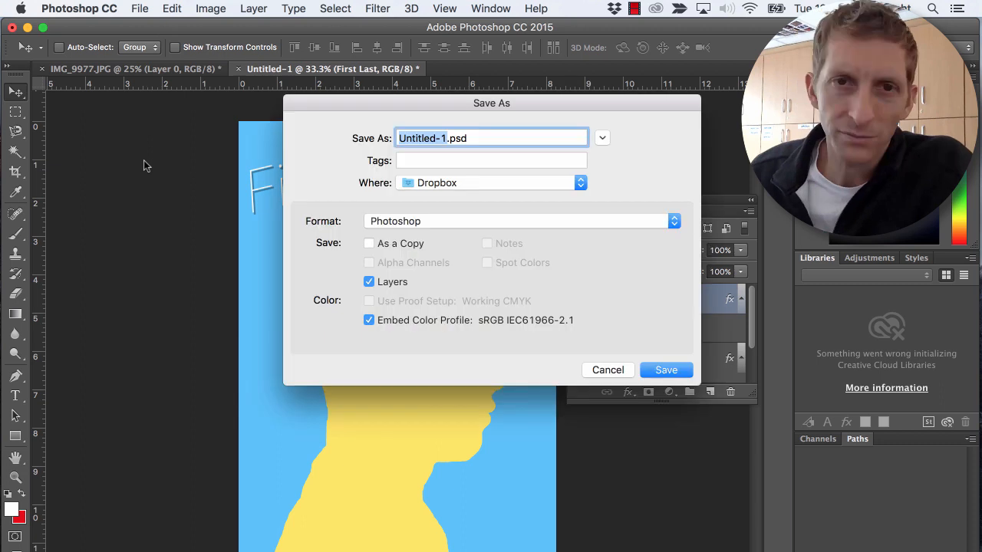
type("Sah")
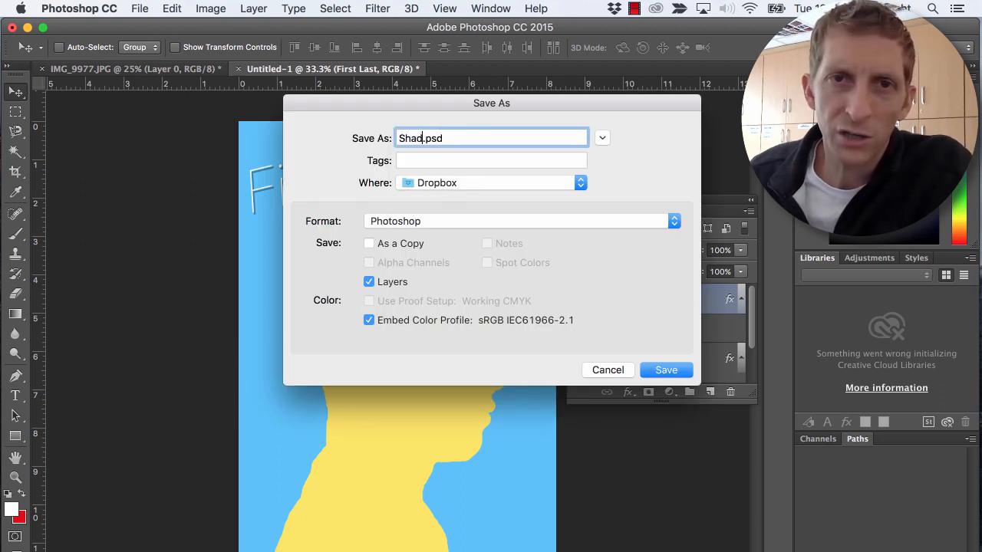
type("ow First Last")
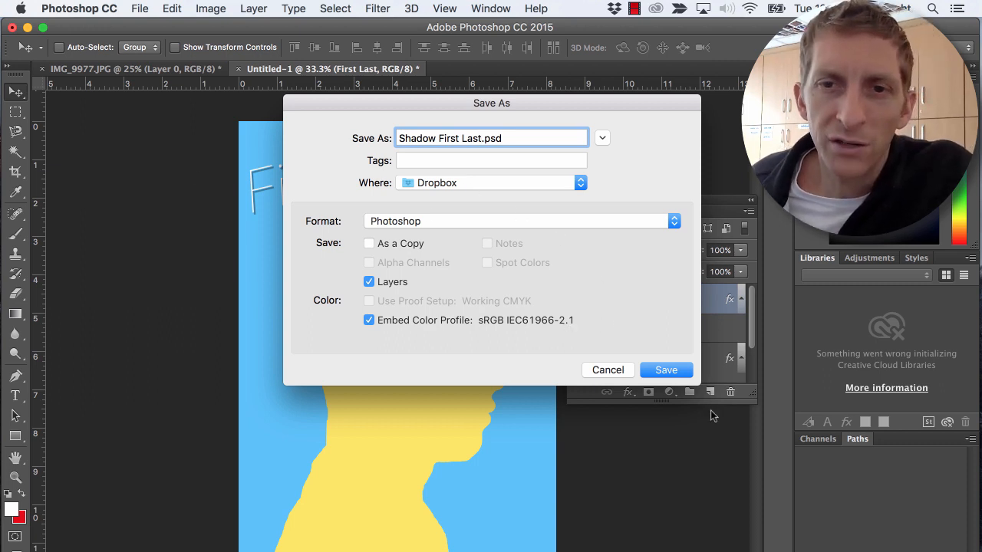
left_click(673, 372)
left_click(675, 250)
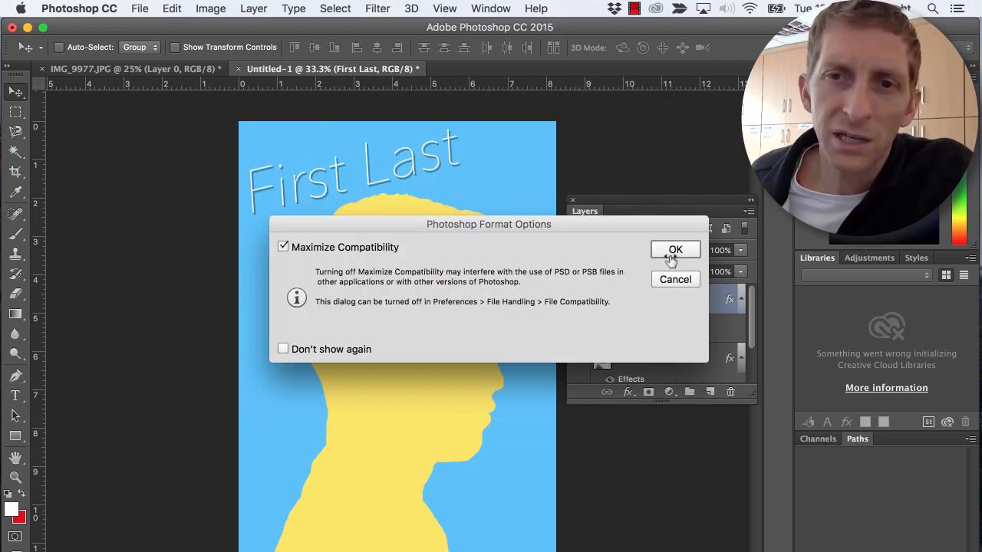
- Start saving the document again with the Save As command
left_click(141, 9)
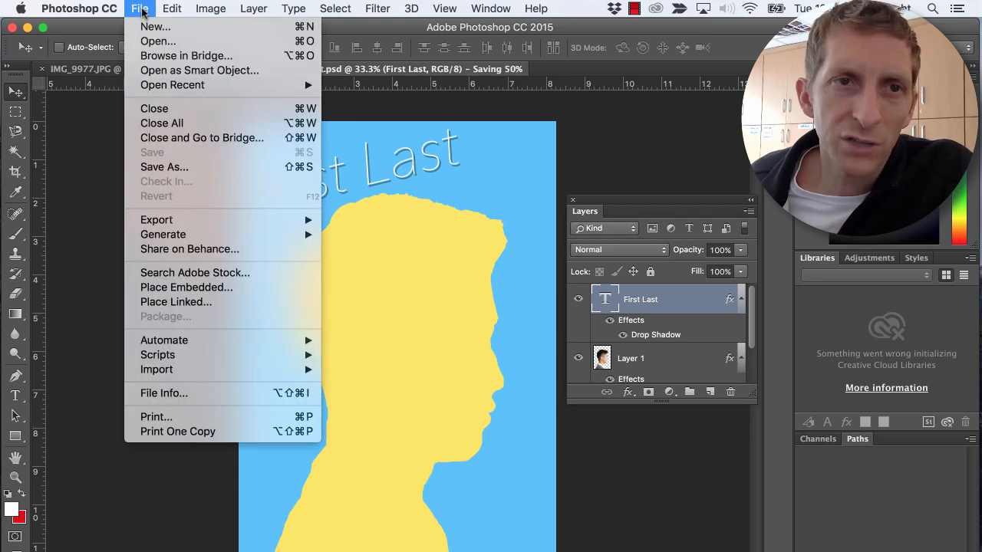
left_click(181, 167)
left_click(606, 245)
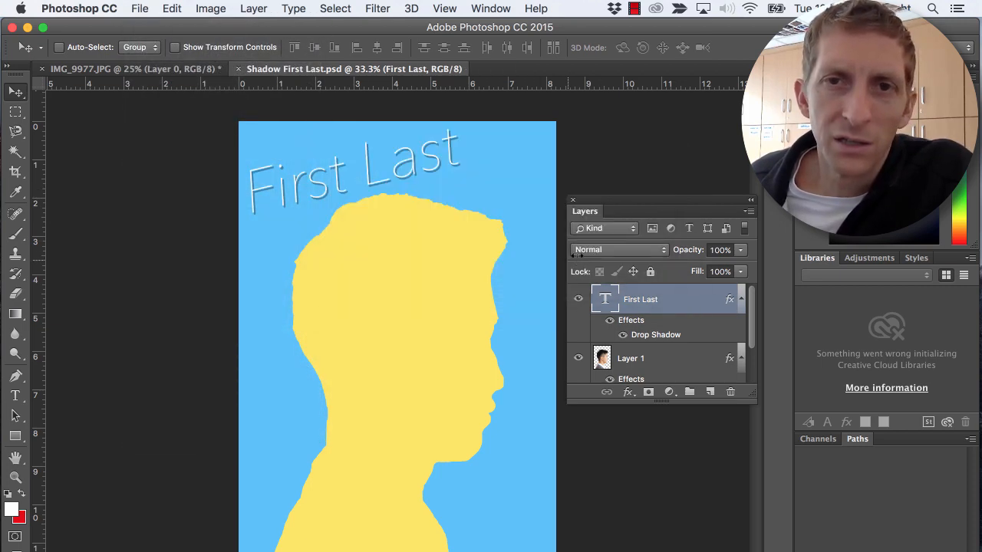